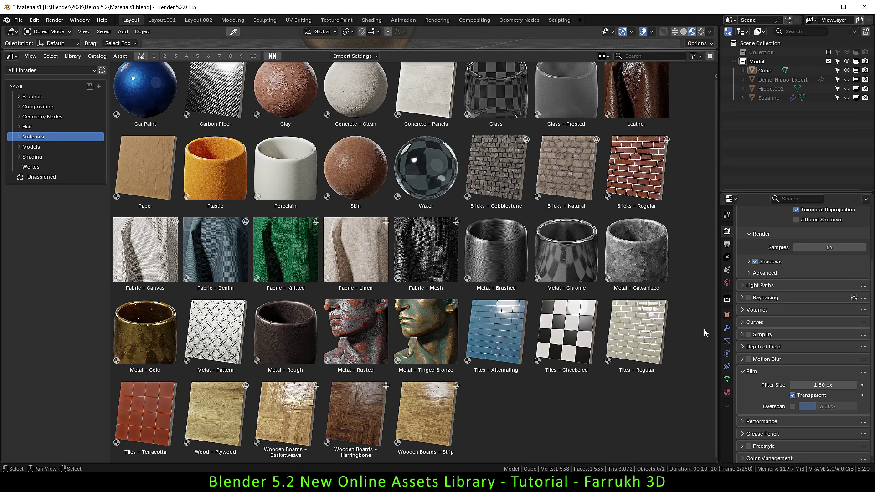
- Look through the online asset library, going from the Materials catalog to the Models and Worlds catalogs
scroll(697, 356, "up", 1)
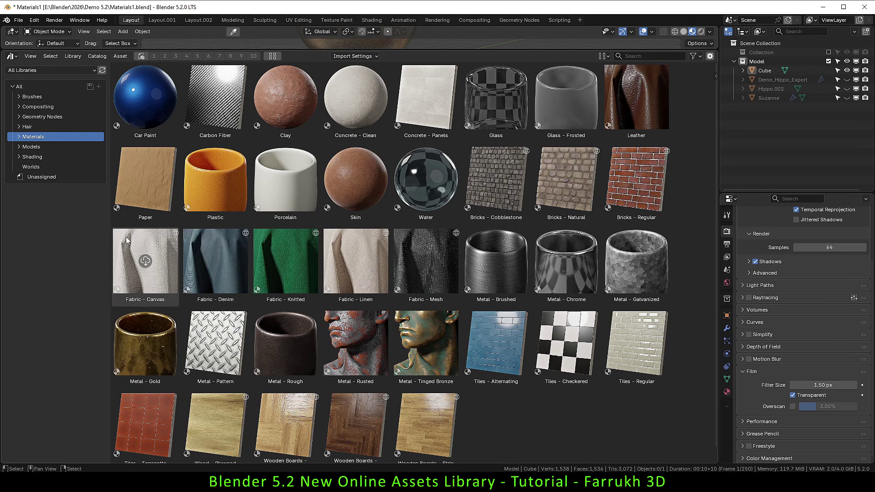
left_click(32, 146)
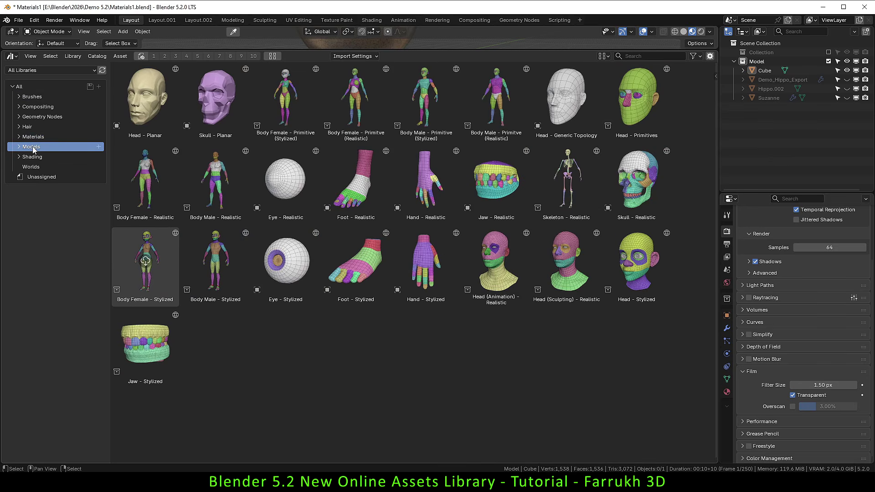
left_click(32, 168)
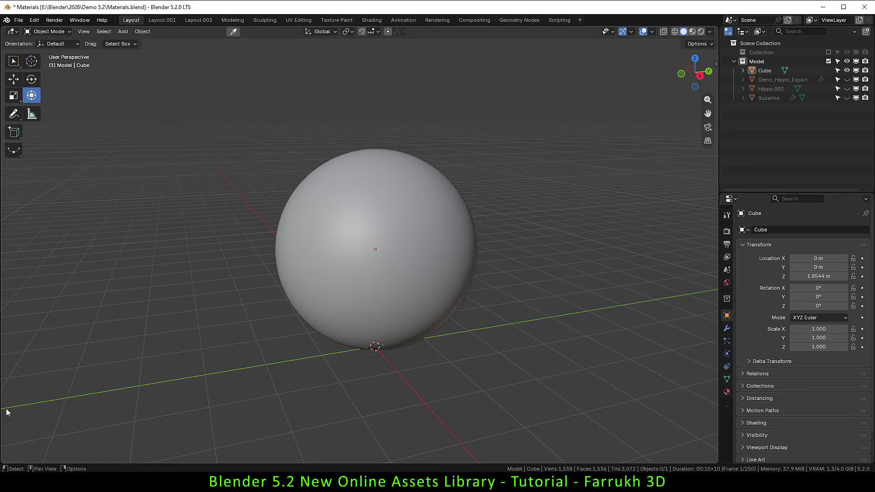
- Split the 3D viewport horizontally, turn the lower area into an Asset Browser, and enlarge it to about half the height
left_click_drag(3, 464, 35, 277)
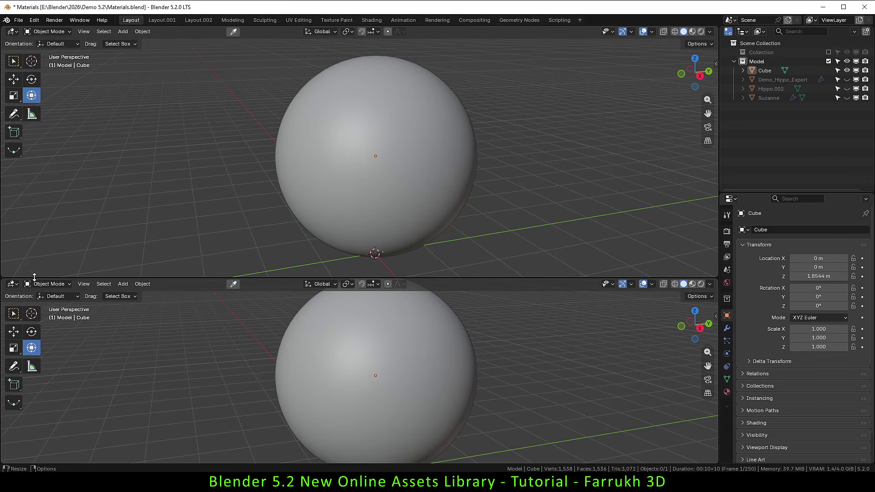
left_click(12, 283)
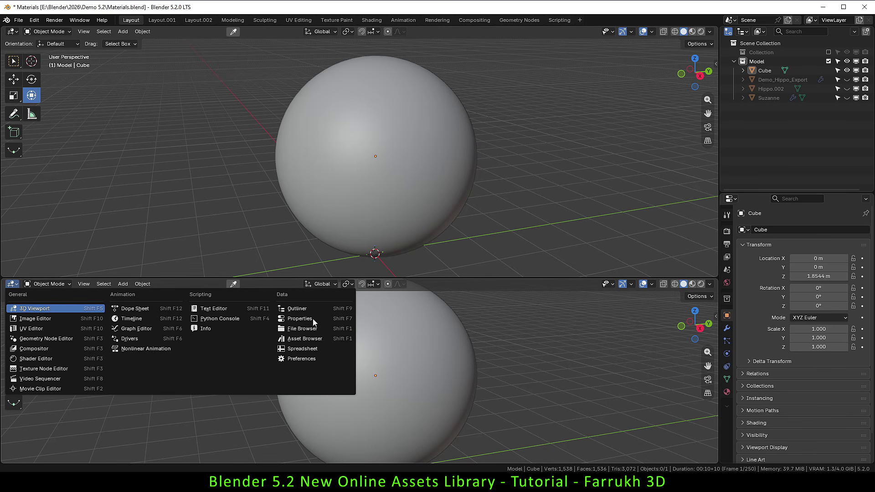
left_click(313, 339)
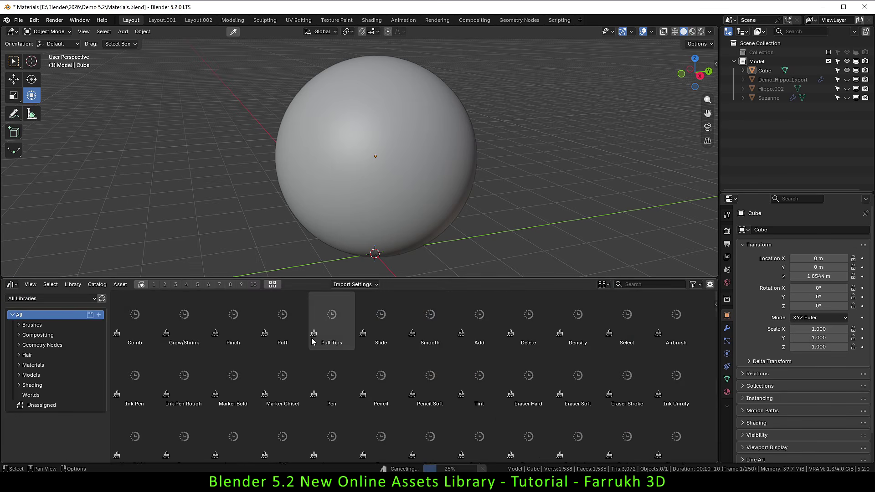
left_click_drag(304, 278, 304, 217)
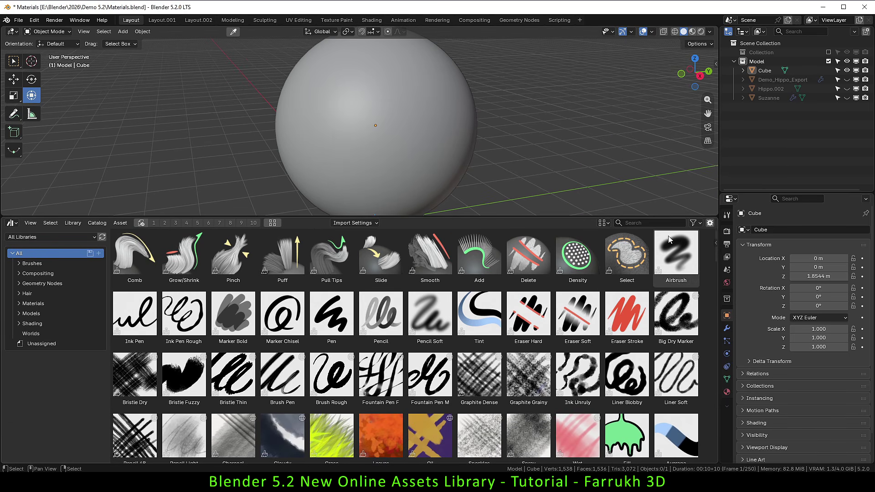
- Look over the full range of assets available across all libraries, returning to the start of the list
scroll(712, 280, "down", 3)
scroll(709, 284, "down", 3)
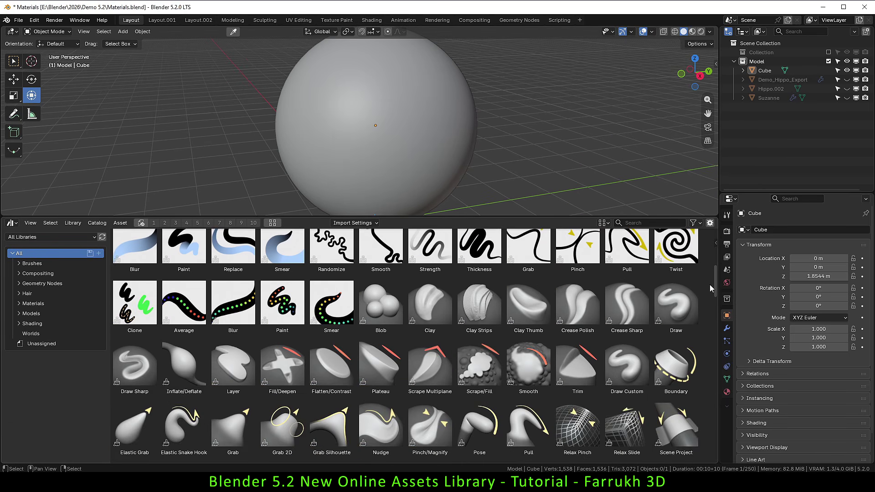
scroll(709, 284, "down", 5)
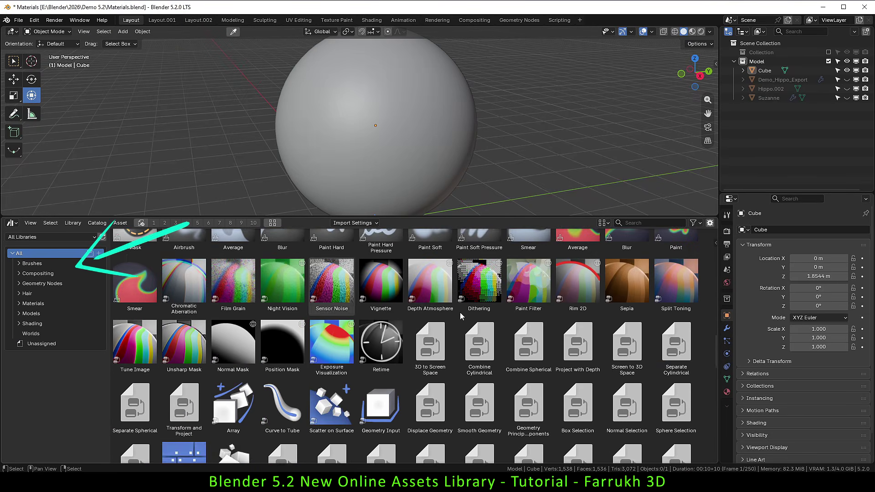
scroll(568, 325, "up", 1)
left_click_drag(717, 345, 718, 242)
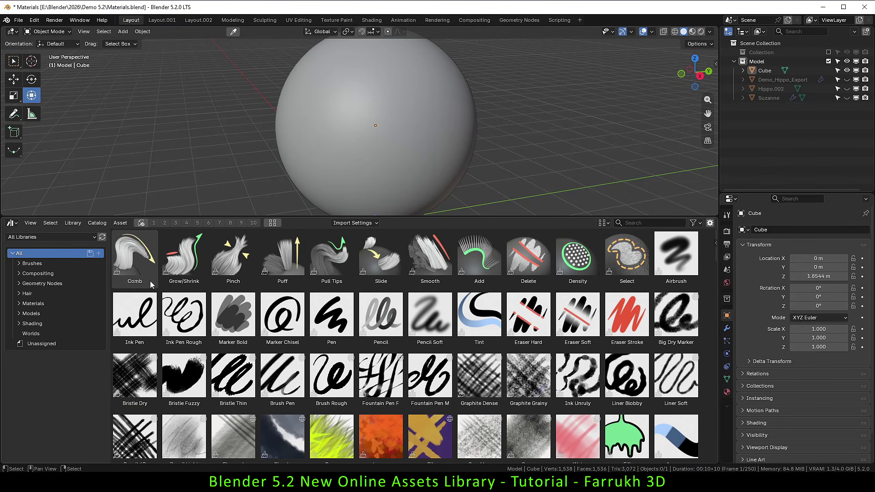
- Examine the assets in the Brushes, Compositing and Geometry Nodes catalogs
left_click(40, 264)
scroll(308, 361, "down", 2)
scroll(308, 361, "down", 1)
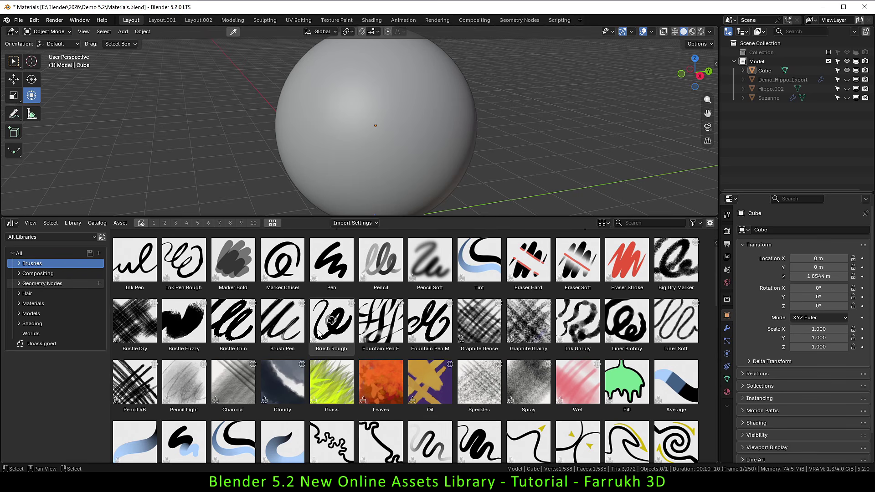
mouse_move(331, 334)
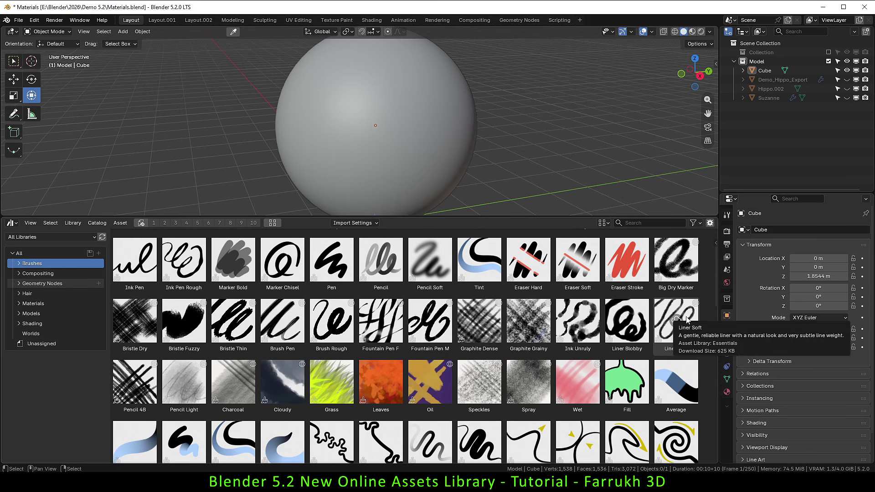
left_click(50, 274)
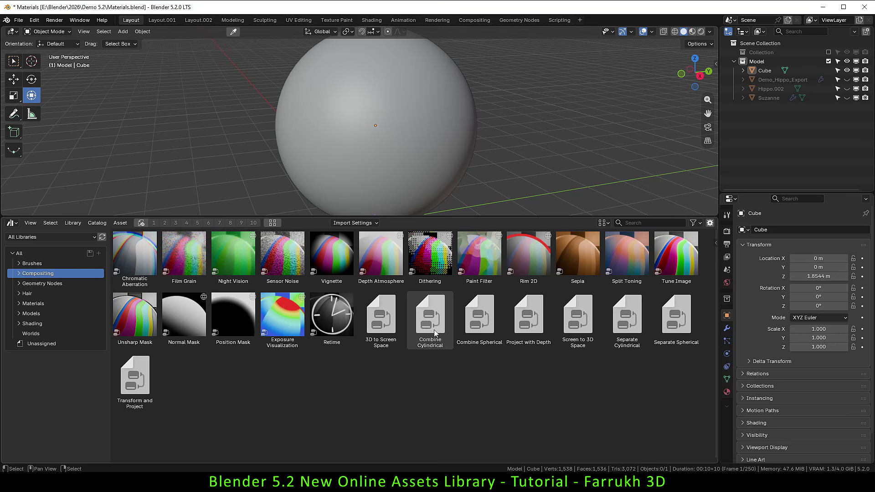
left_click(52, 283)
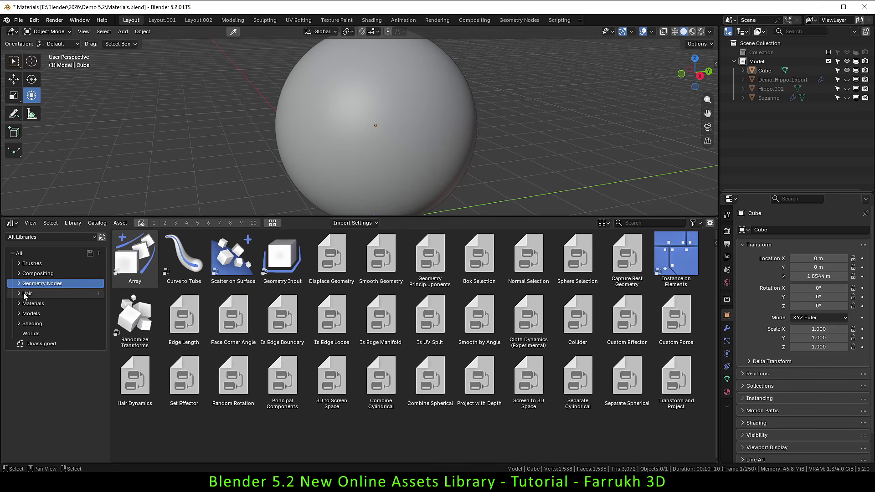
- Show the Materials catalog and enlarge its asset thumbnails to size 142
left_click(32, 304)
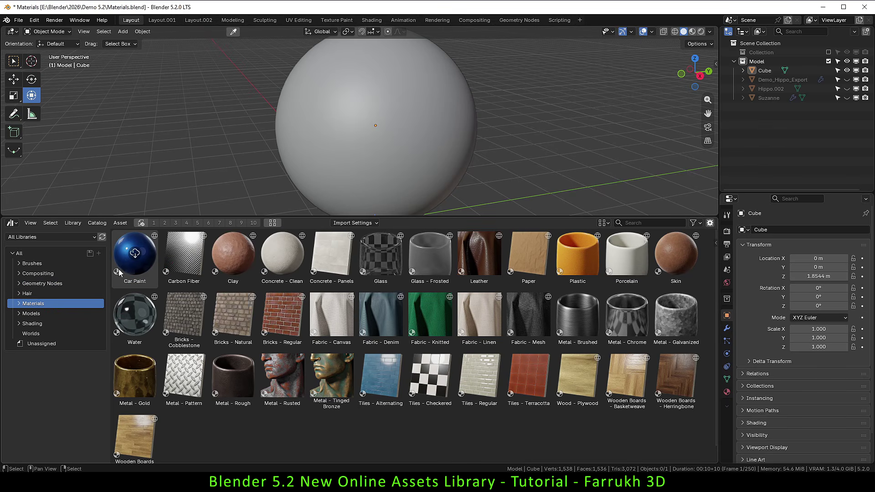
left_click(606, 224)
left_click_drag(613, 258, 636, 259)
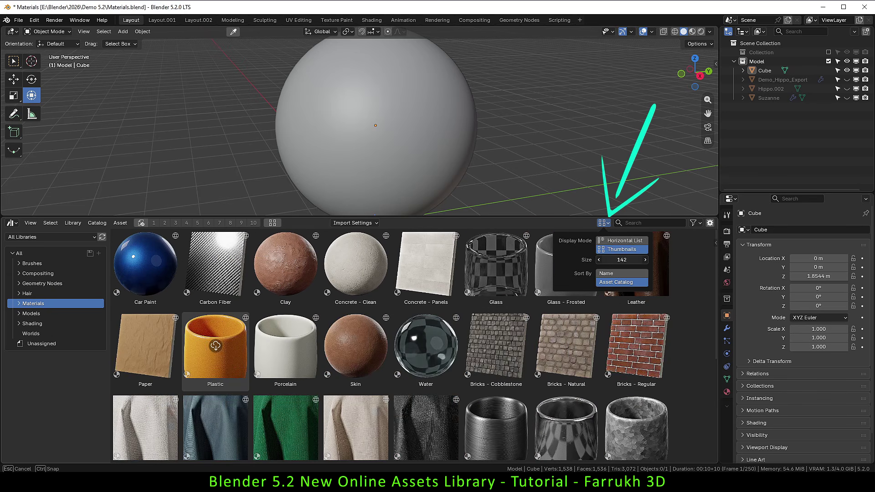
- Look through all the materials in the catalog, from Car Paint to the wooden boards, and return to the first row
scroll(689, 303, "down", 5)
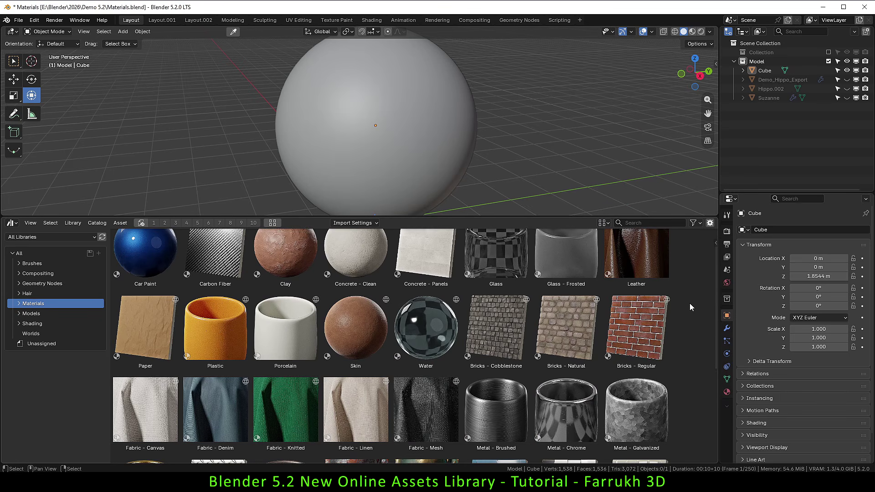
scroll(690, 303, "down", 2)
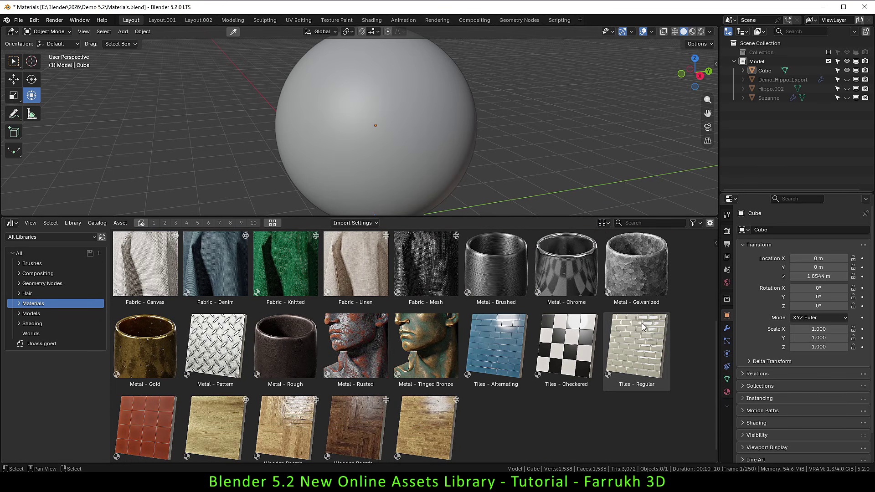
mouse_move(440, 416)
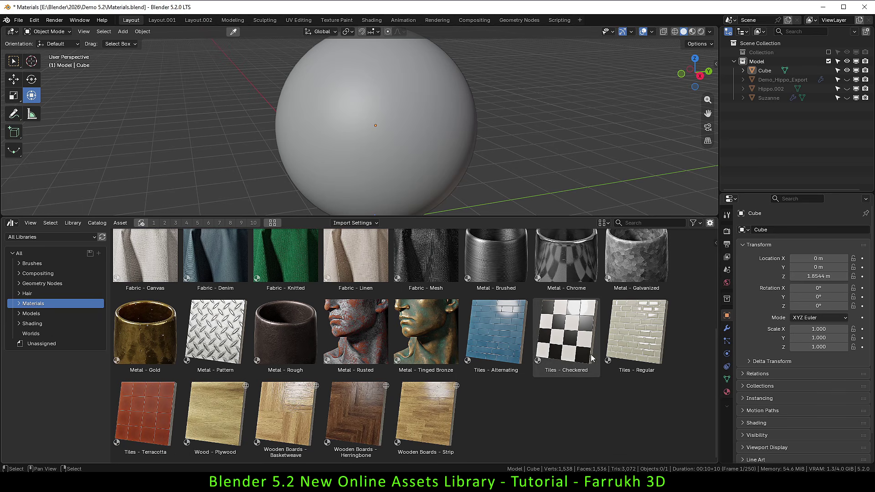
scroll(679, 326, "up", 6)
scroll(594, 338, "up", 2)
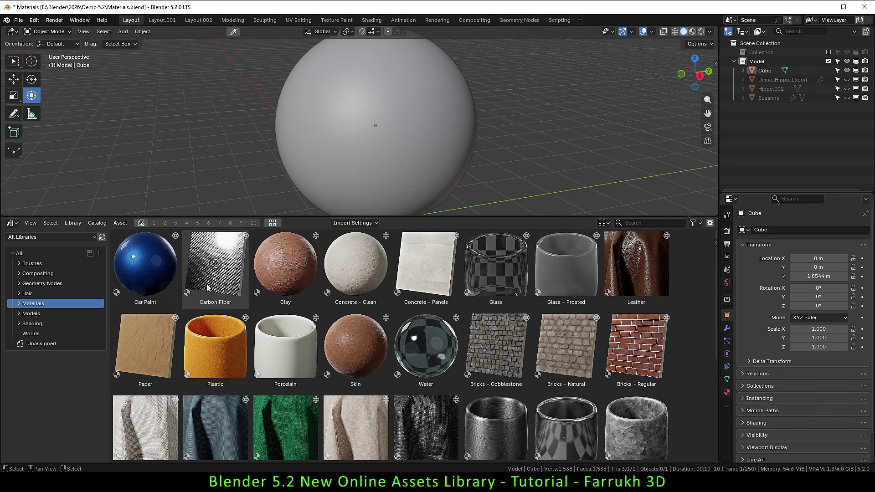
- Examine the realistic and stylized body-part assets in the Models catalog, then view the Shading and Worlds catalogs
left_click(44, 314)
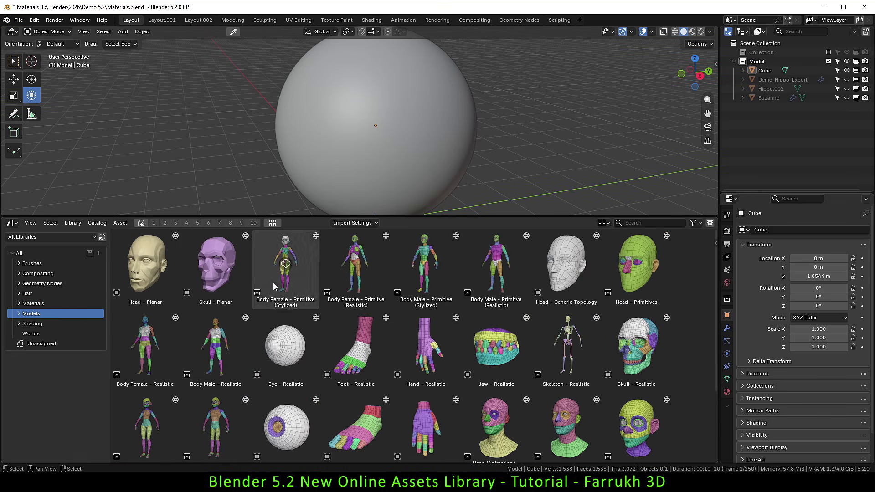
scroll(663, 299, "down", 2)
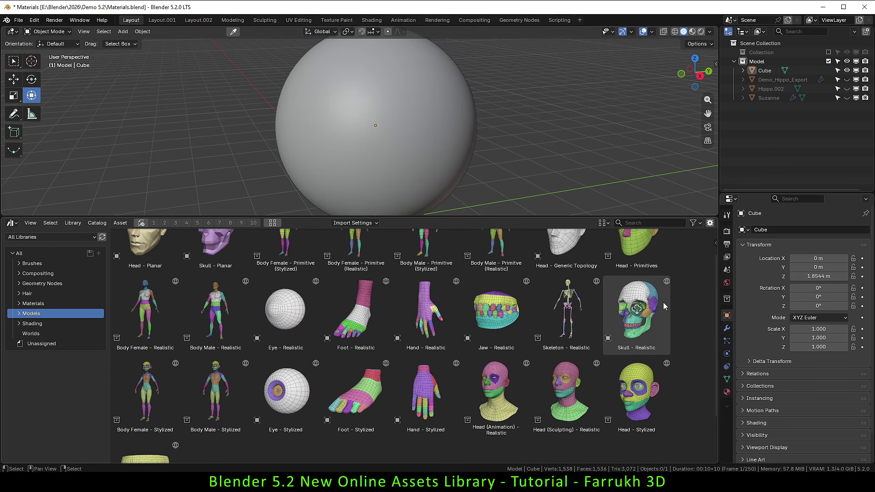
scroll(146, 392, "down", 1)
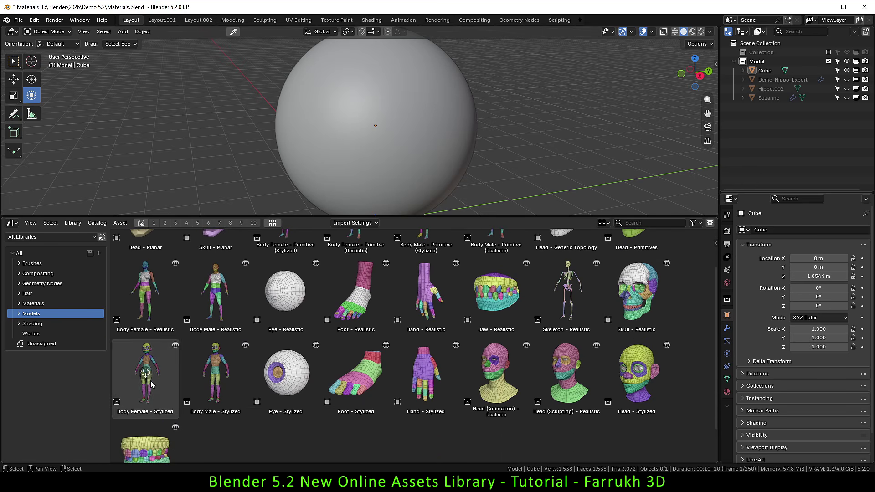
scroll(178, 452, "down", 1)
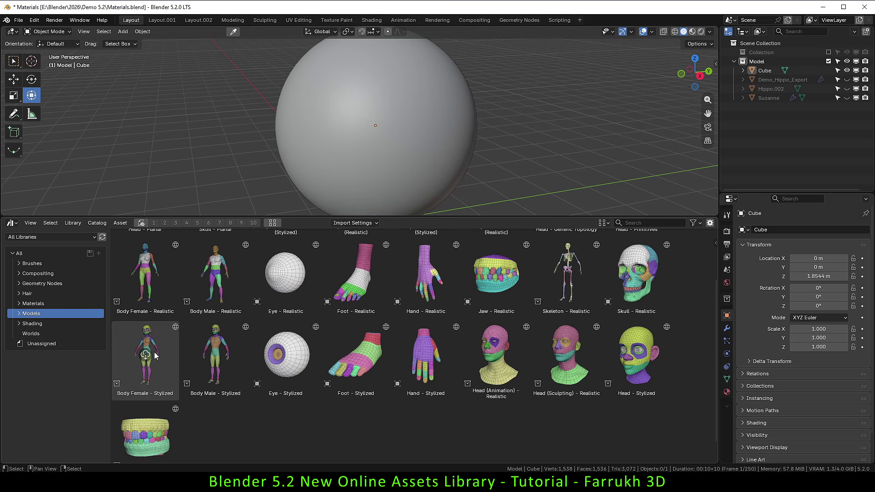
scroll(556, 365, "up", 2)
scroll(291, 299, "up", 2)
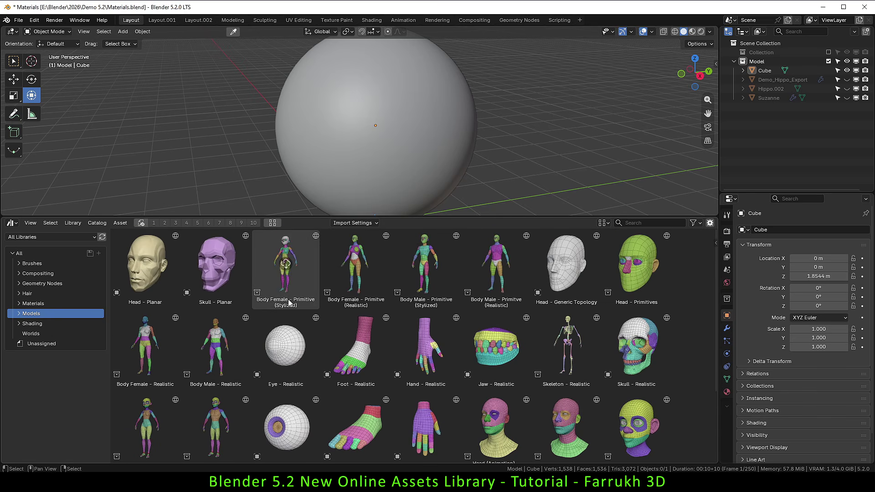
left_click(41, 323)
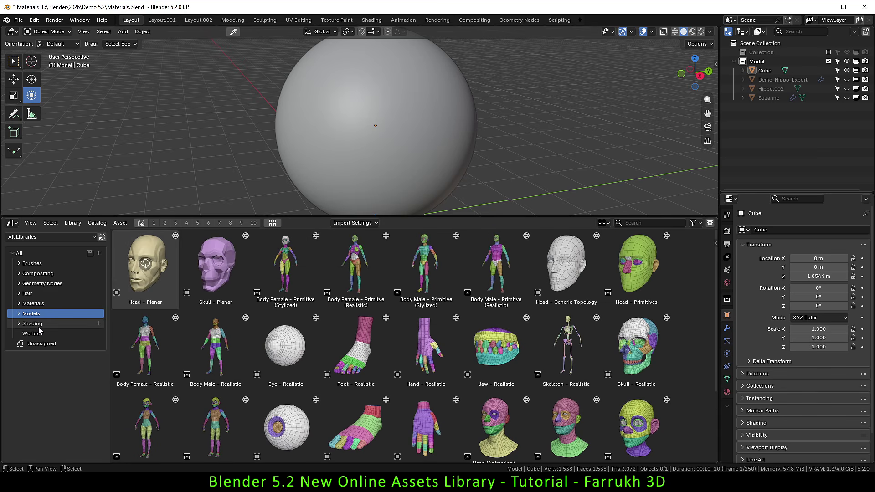
left_click(35, 334)
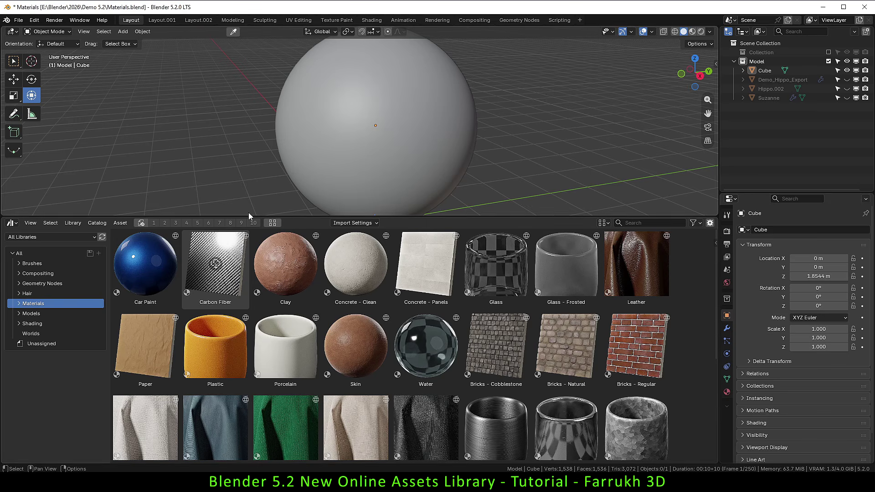
- Shrink the Asset Browser to give the 3D viewport more height, and switch the viewport to Material Preview shading
scroll(403, 343, "down", 5)
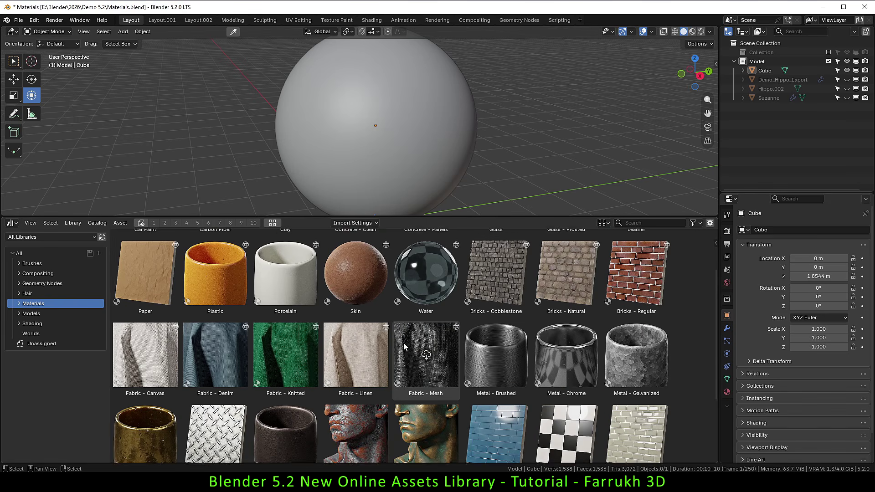
left_click_drag(464, 217, 469, 287)
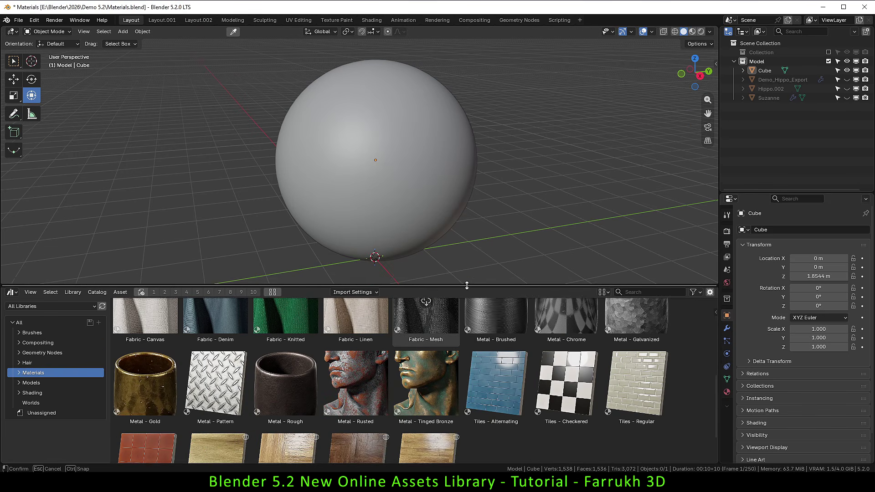
middle_click_drag(487, 212, 485, 217, "shift")
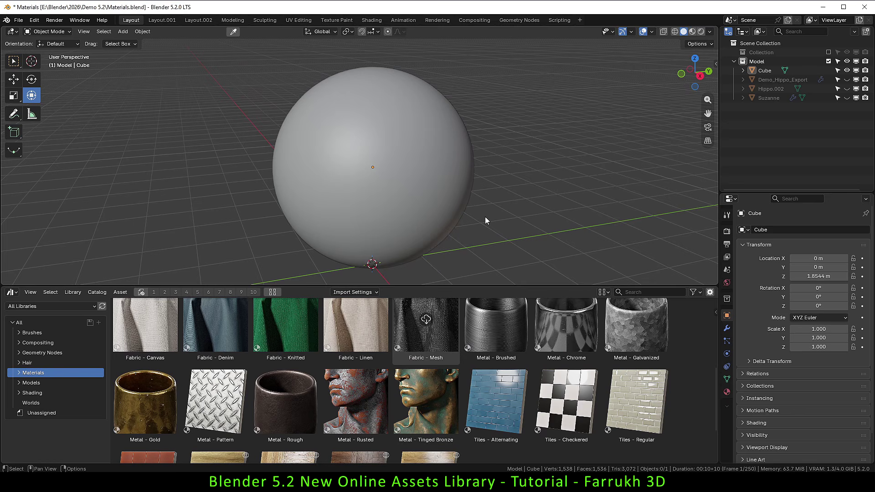
key("z")
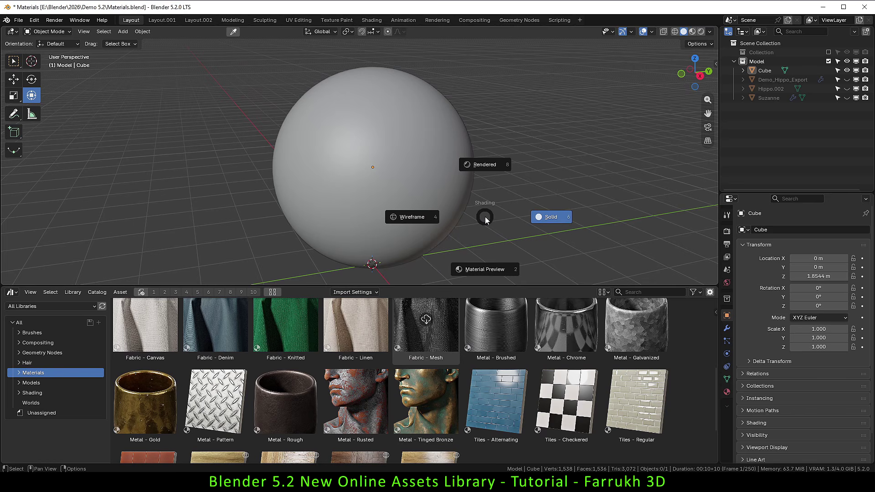
left_click(484, 269)
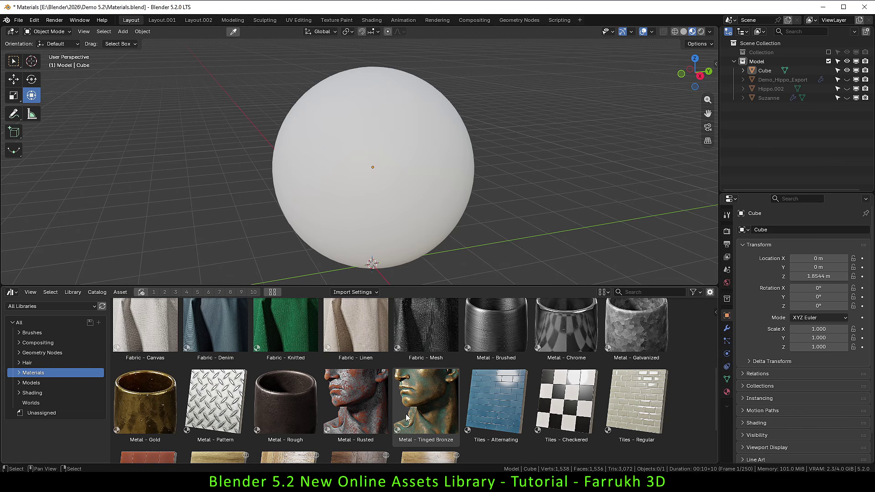
- Apply the Metal - Tinged Bronze material from the library to the sphere and inspect its surface up close
left_click_drag(420, 408, 412, 181)
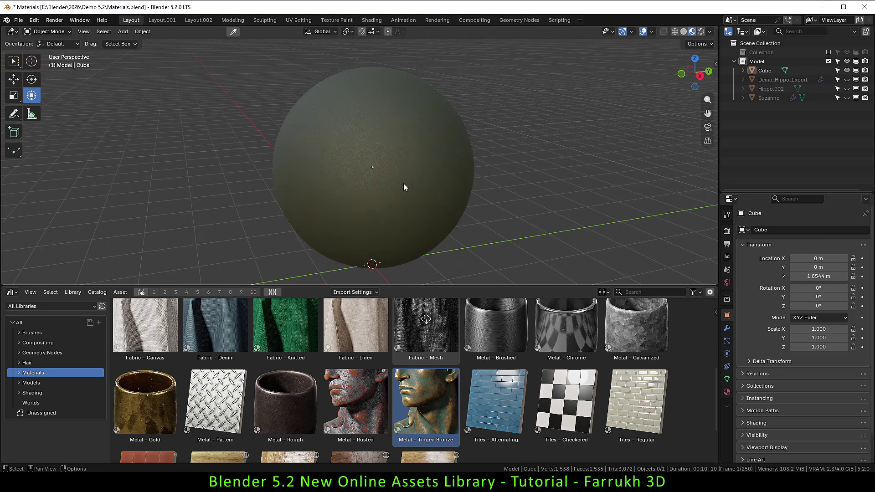
scroll(379, 126, "up", 8)
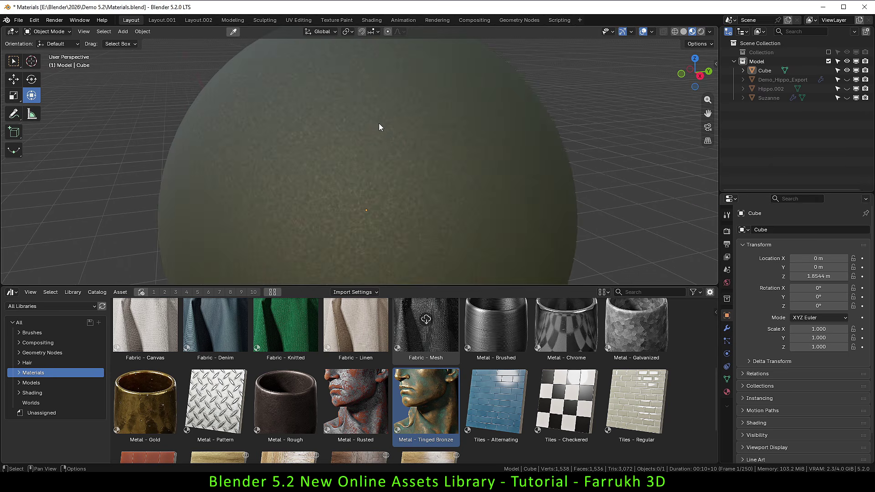
scroll(364, 128, "down", 5)
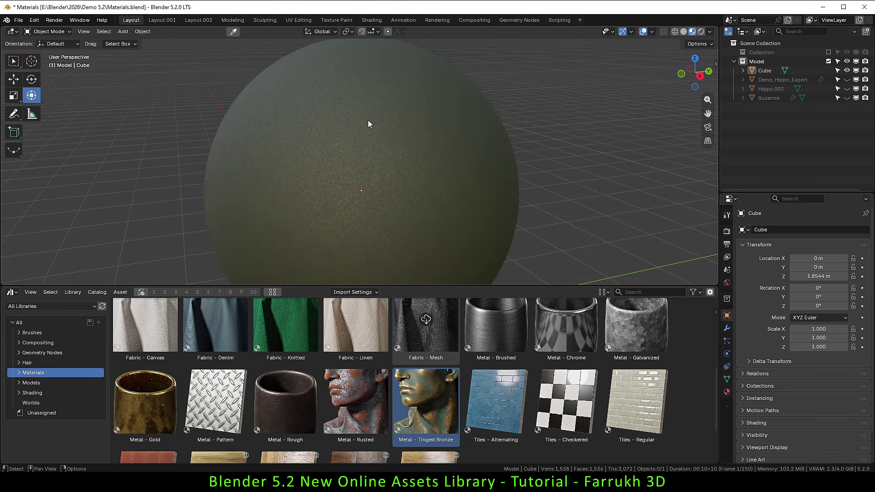
- Show the sphere's material properties and make the linked Metal - Tinged Bronze material local for editing
scroll(605, 126, "down", 3)
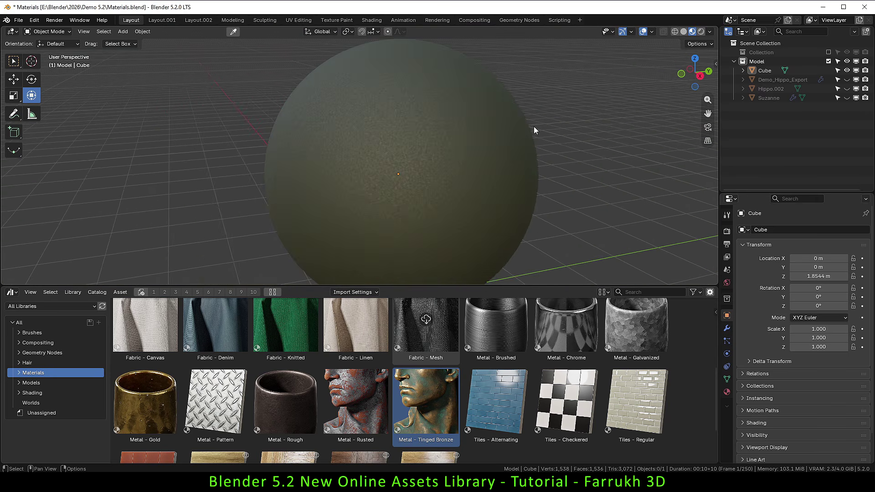
left_click(727, 282)
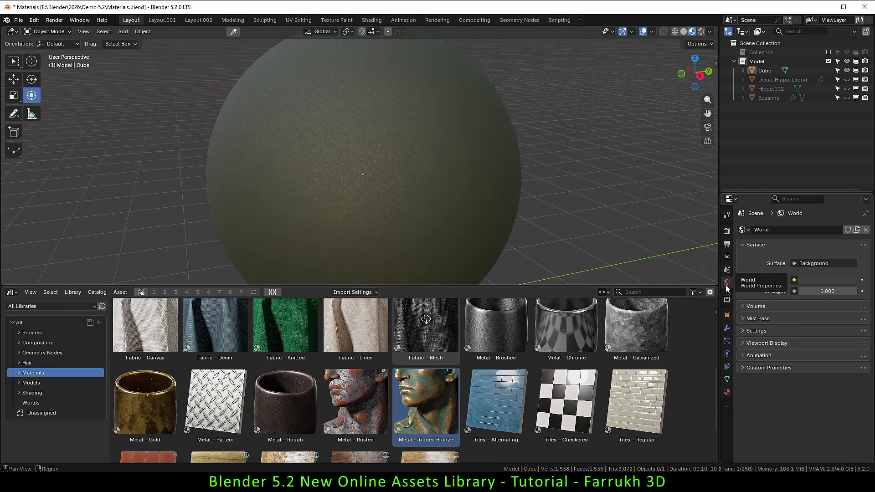
left_click(727, 392)
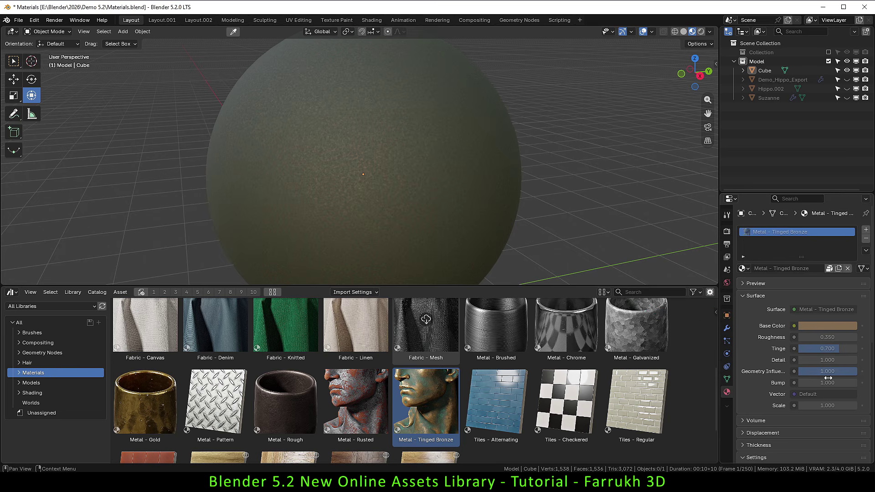
left_click(829, 269)
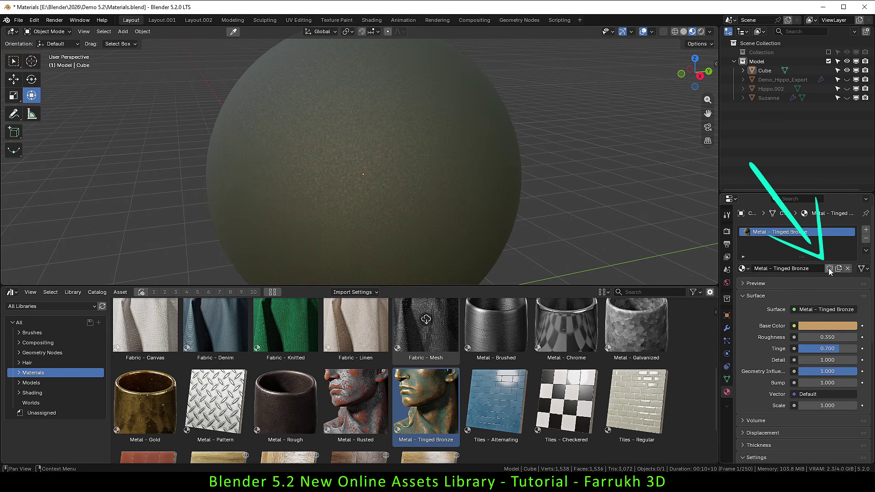
- Set the Tinged Bronze base color to bright green and its roughness to -1.650, and inspect the sphere's surface up close
left_click(815, 325)
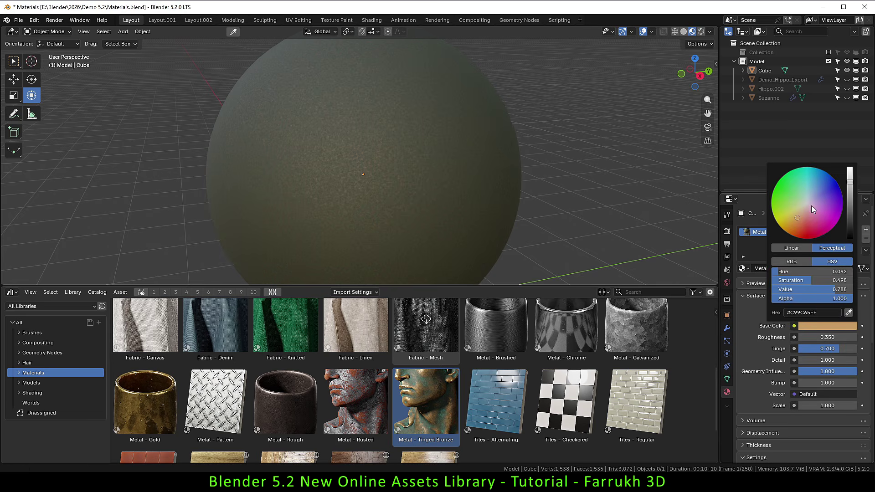
mouse_move(811, 206)
left_mouse_down()
mouse_move(795, 185)
mouse_move(783, 191)
left_mouse_up()
left_click_drag(850, 180, 850, 166)
left_click_drag(810, 337, 779, 337)
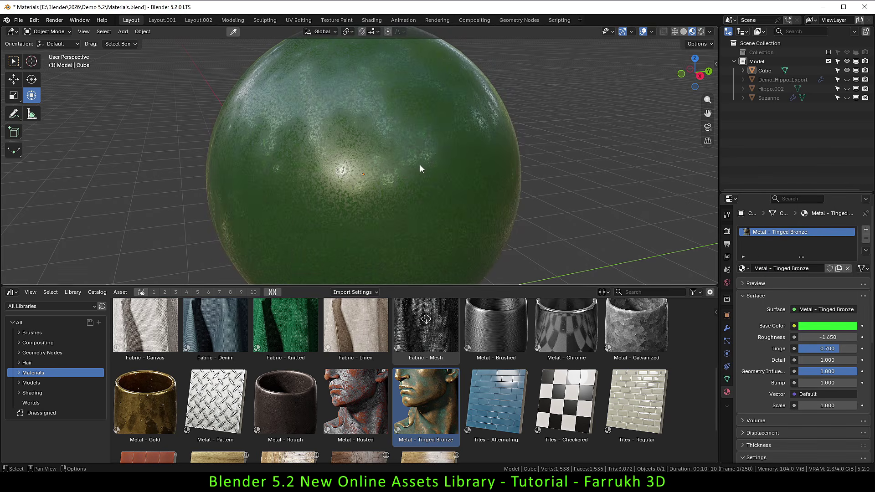
scroll(351, 157, "up", 5)
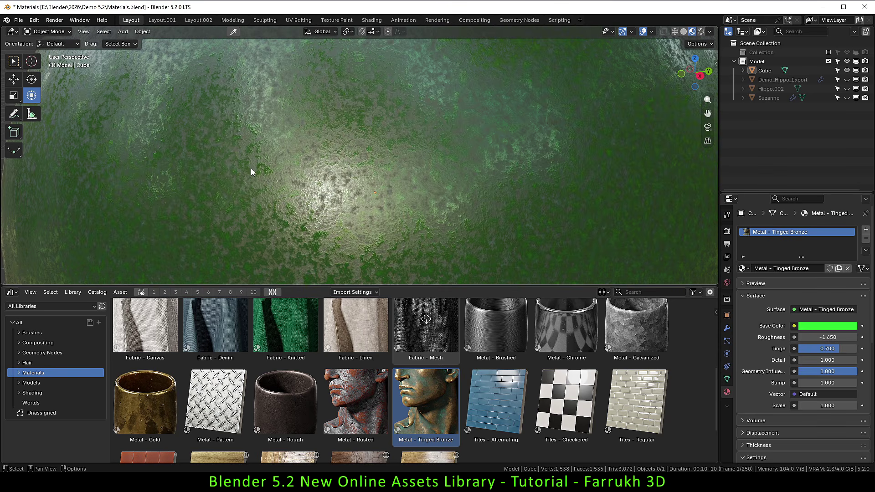
scroll(321, 184, "down", 3)
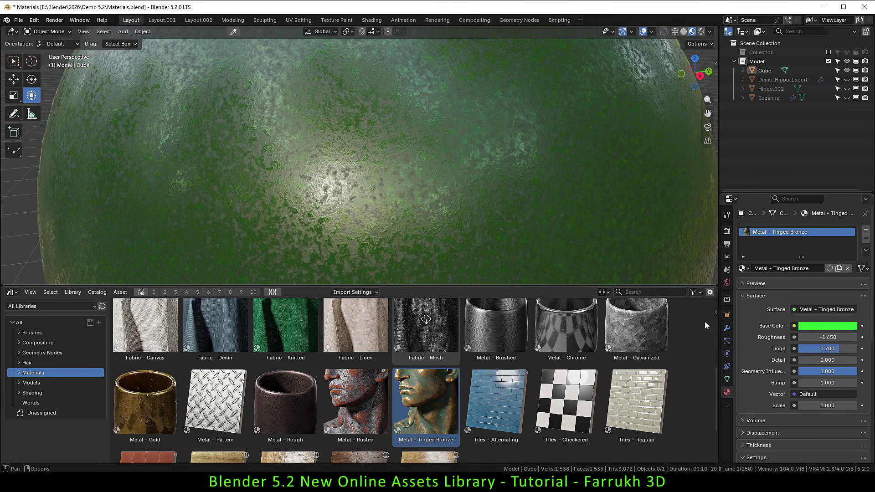
- Set the bronze material's detail to 1.100 and bump to 0.900, and change its base color to salmon red
left_click_drag(822, 362, 826, 383)
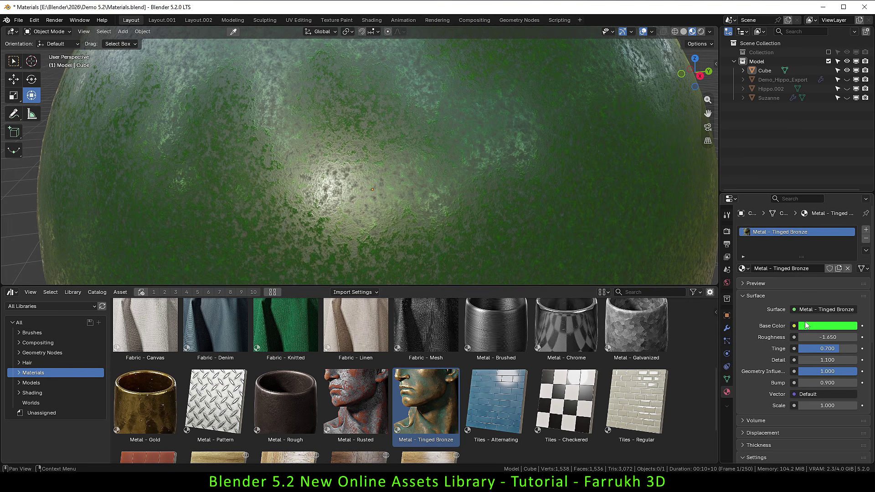
left_click(807, 326)
left_click(803, 227)
scroll(499, 152, "down", 4)
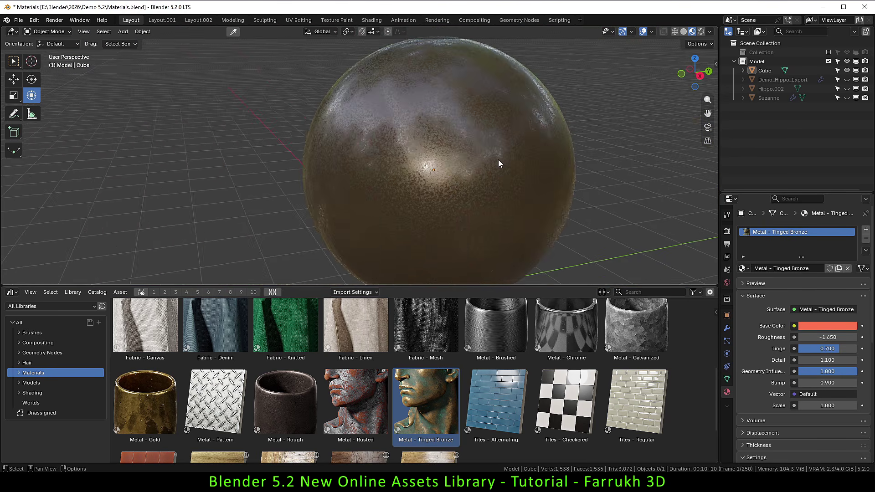
middle_click_drag(499, 159, 441, 157, "shift")
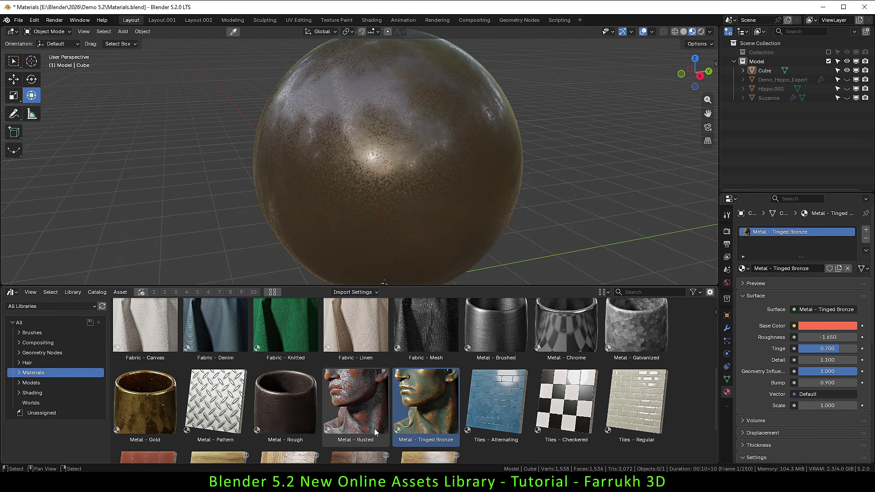
- Apply the Metal - Rusted material from the library to the sphere and inspect its surface up close
left_click_drag(355, 409, 383, 195)
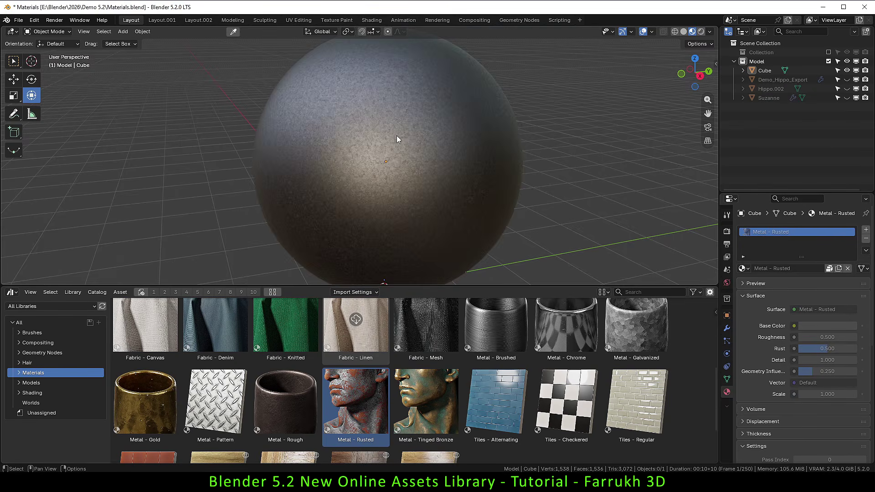
scroll(397, 135, "up", 3)
scroll(396, 146, "up", 3)
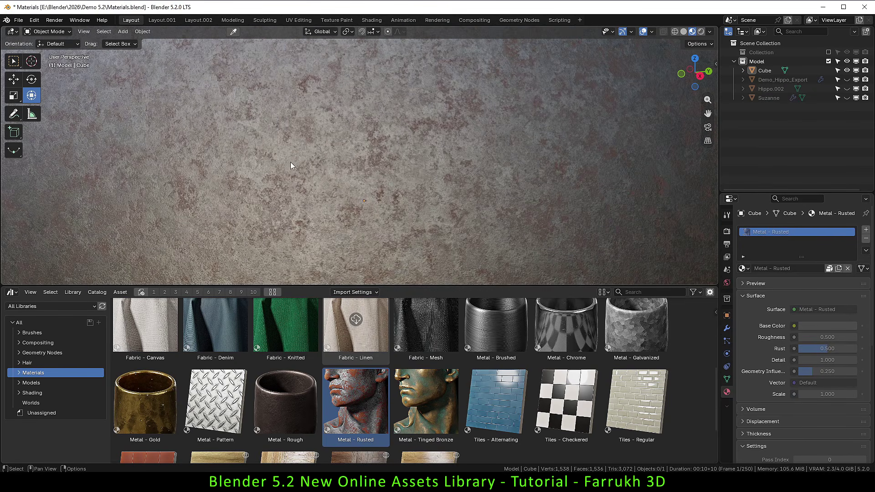
scroll(322, 160, "down", 5)
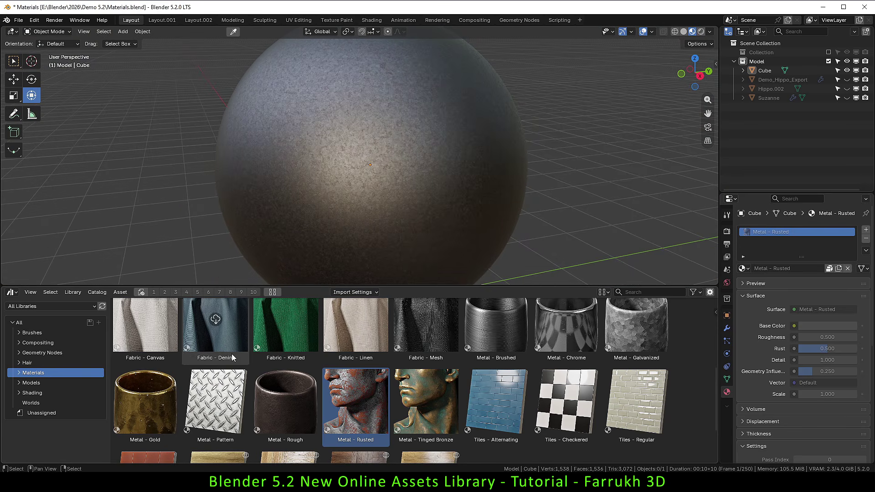
- Apply the Metal - Gold material from the library to the sphere and inspect its surface up close
left_click_drag(156, 405, 326, 189)
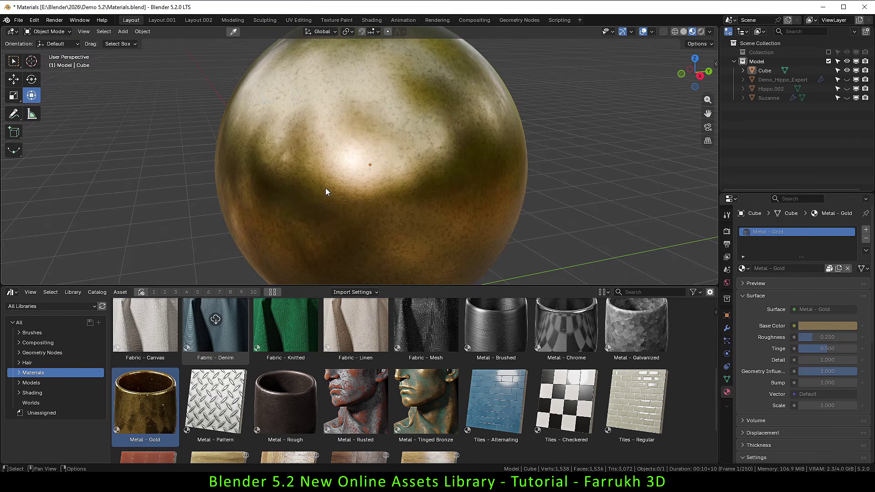
scroll(394, 145, "up", 2)
scroll(395, 145, "up", 2)
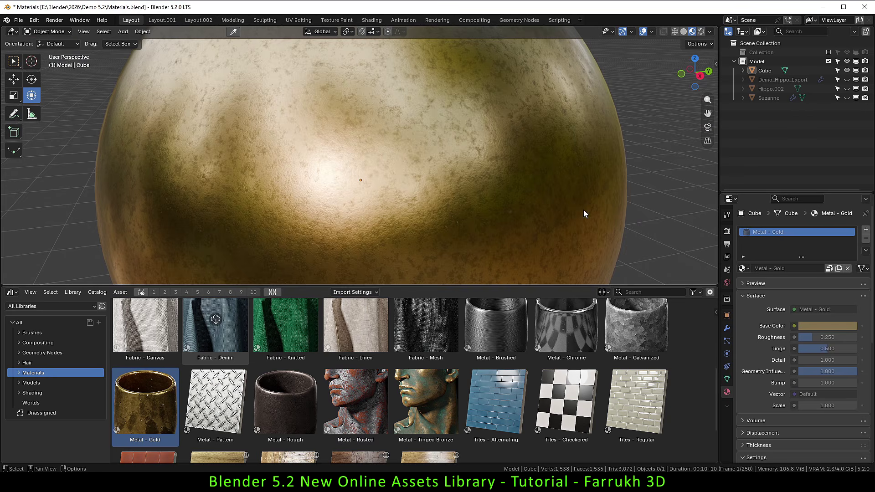
- Make the Metal - Gold material local and change its base color to a pale, nearly neutral grey
left_click(829, 270)
left_click(819, 324)
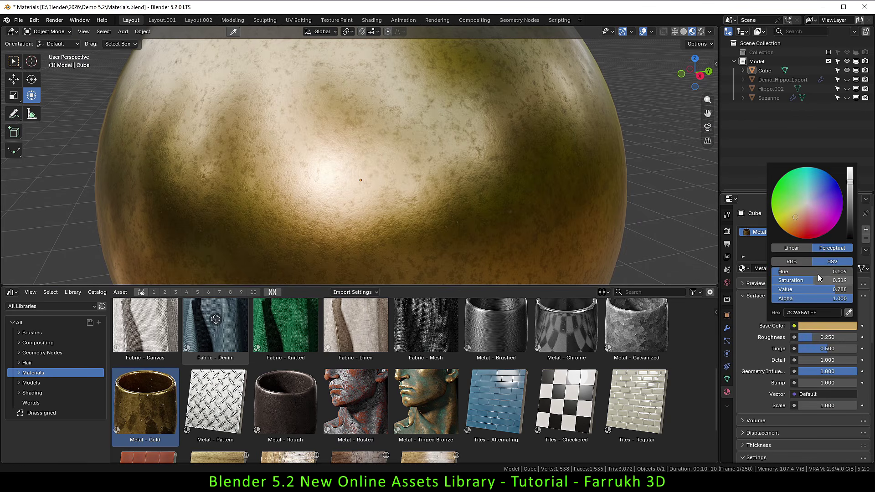
left_click_drag(812, 201, 807, 203)
scroll(436, 163, "down", 3)
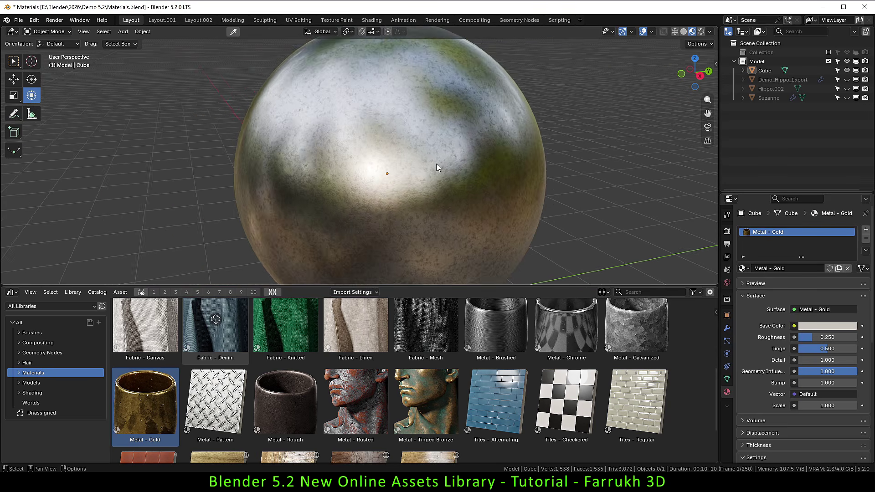
- Look over the other materials, open the Worlds catalog, and switch the 3D viewport to Rendered shading
scroll(505, 380, "down", 1)
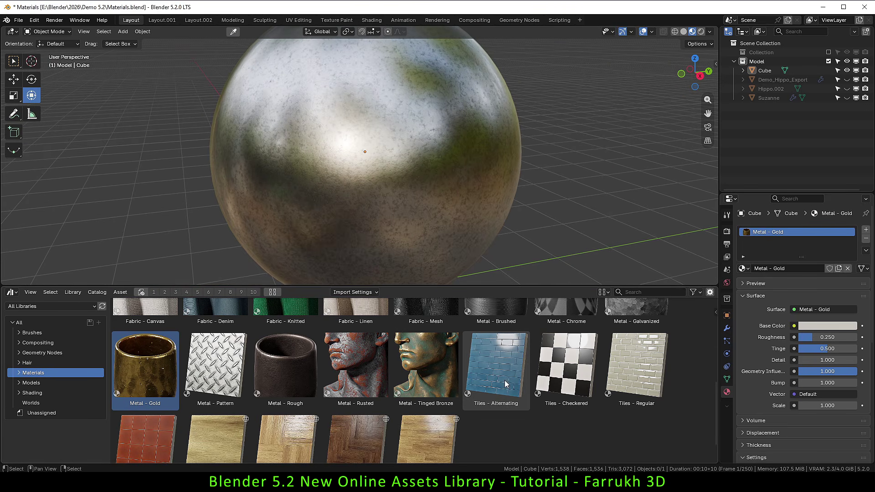
scroll(394, 410, "up", 2)
scroll(356, 410, "up", 3)
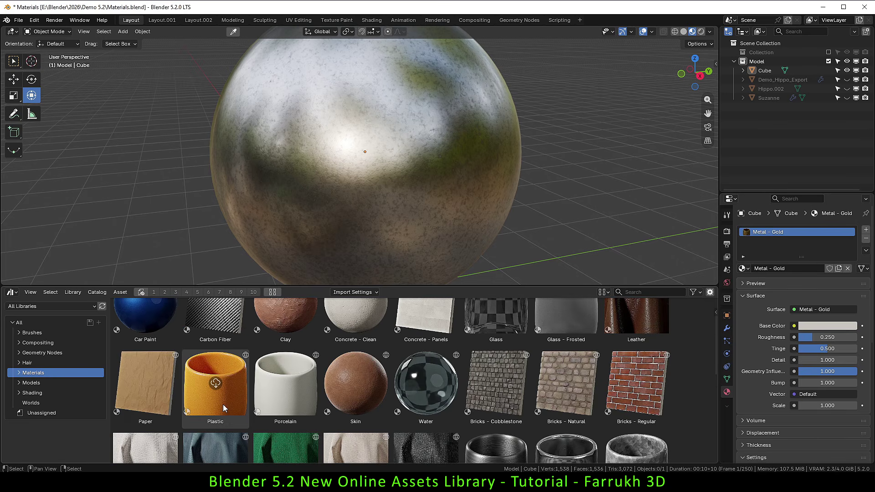
scroll(456, 397, "up", 1)
scroll(360, 212, "down", 3)
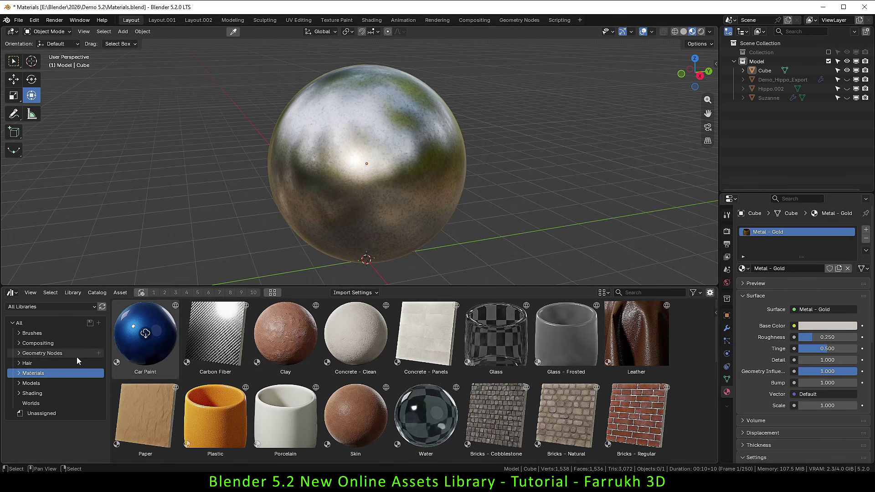
left_click(45, 403)
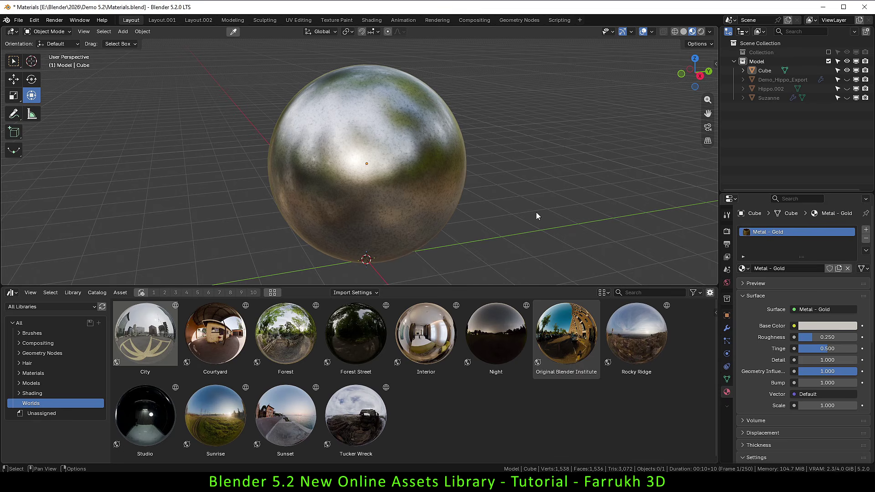
key("z")
left_click(527, 165)
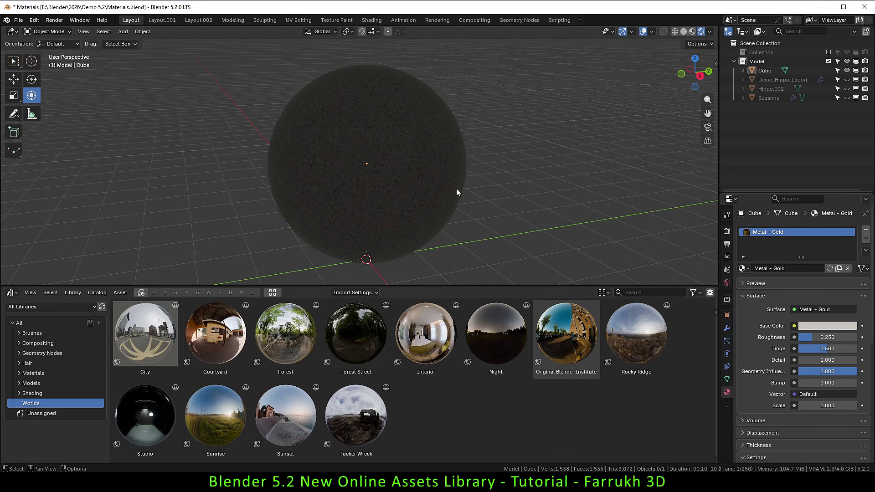
- Apply the Original Blender Institute world to the scene, select the sphere, and inspect the environment and its reflections
left_click_drag(556, 351, 537, 228)
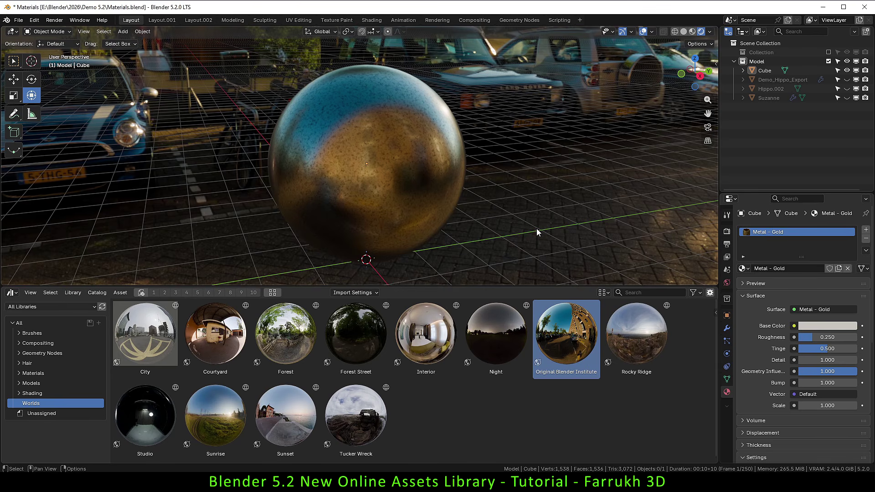
middle_click_drag(304, 215, 378, 209)
scroll(305, 187, "up", 2)
left_click(314, 188)
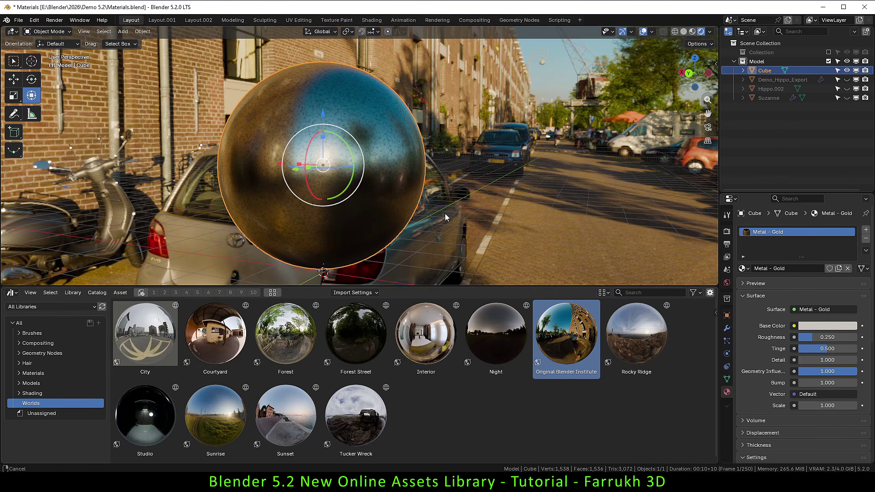
middle_click_drag(446, 217, 451, 213, "shift")
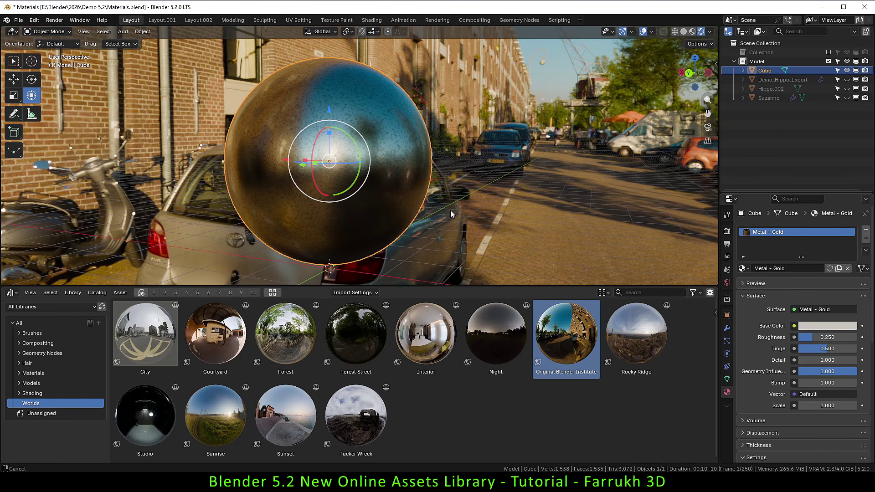
- Make the Original Blender Institute world local and set its angle to 13.4° and its strength to 2.300
left_click(727, 283)
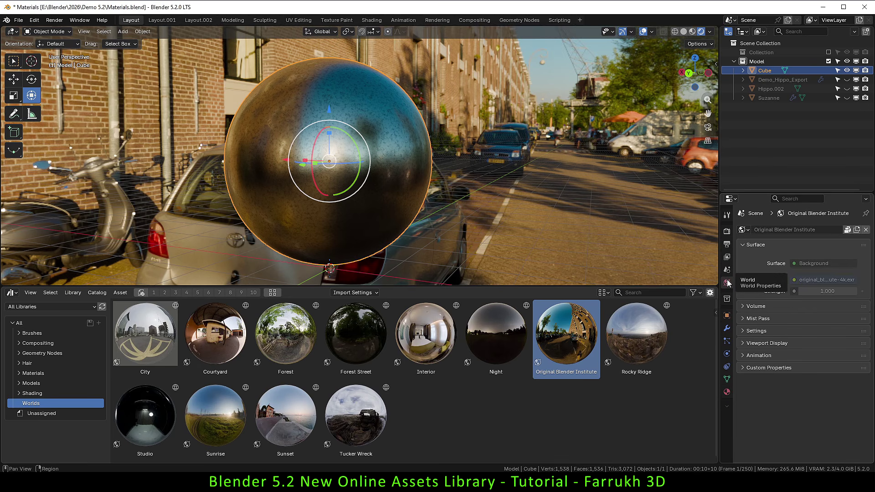
left_click(846, 232)
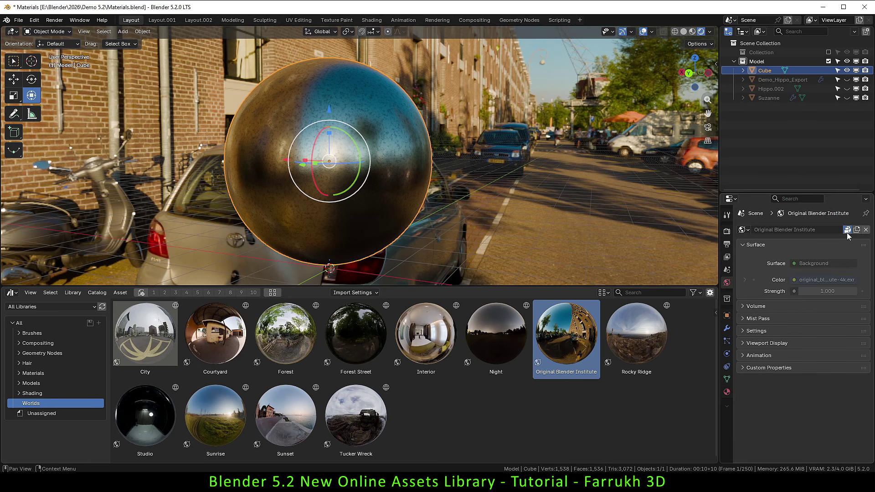
left_click(745, 280)
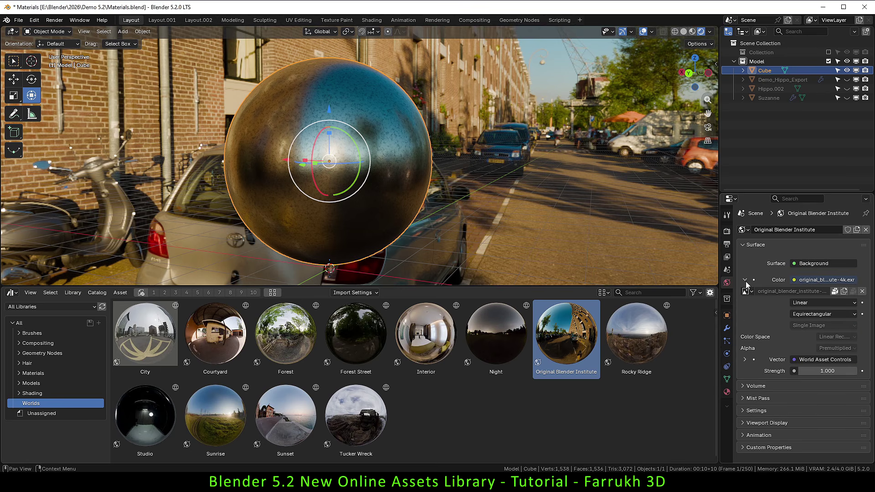
left_click(745, 359)
left_click_drag(827, 371, 808, 395)
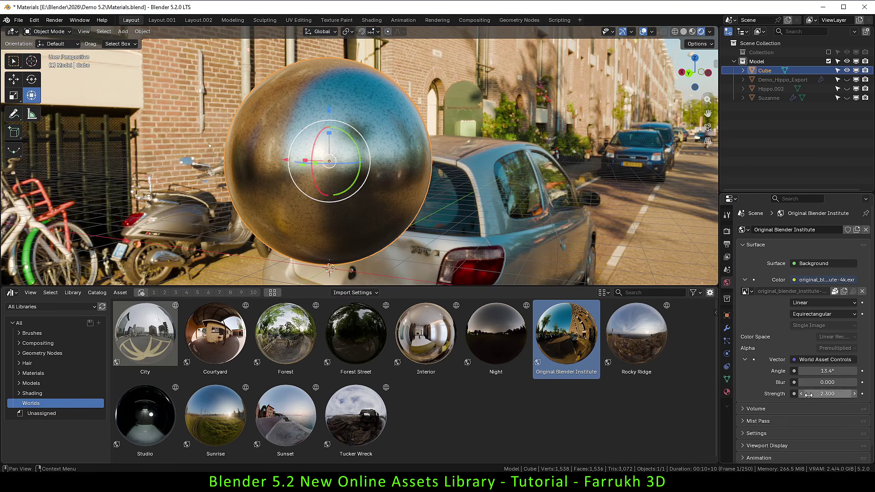
middle_click_drag(476, 198, 556, 143)
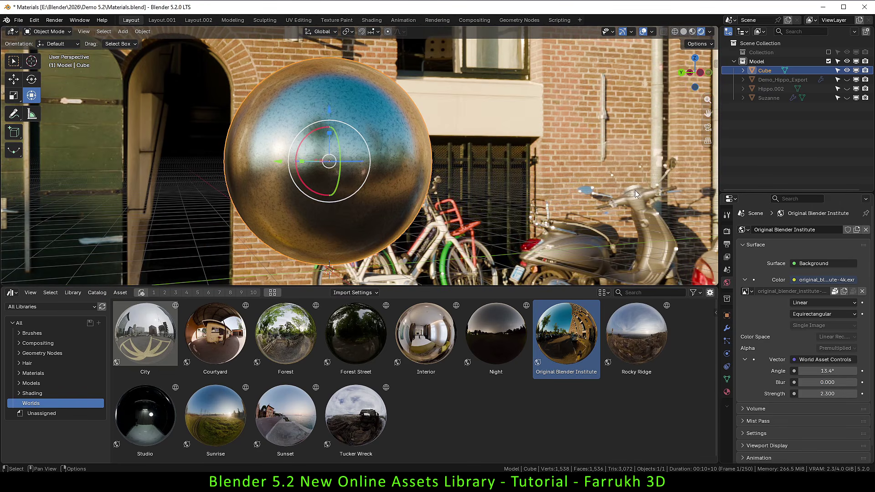
- Hide the environment background by enabling the Transparent film option in the render settings, and check the sphere from another angle
left_click(727, 232)
scroll(765, 289, "down", 2)
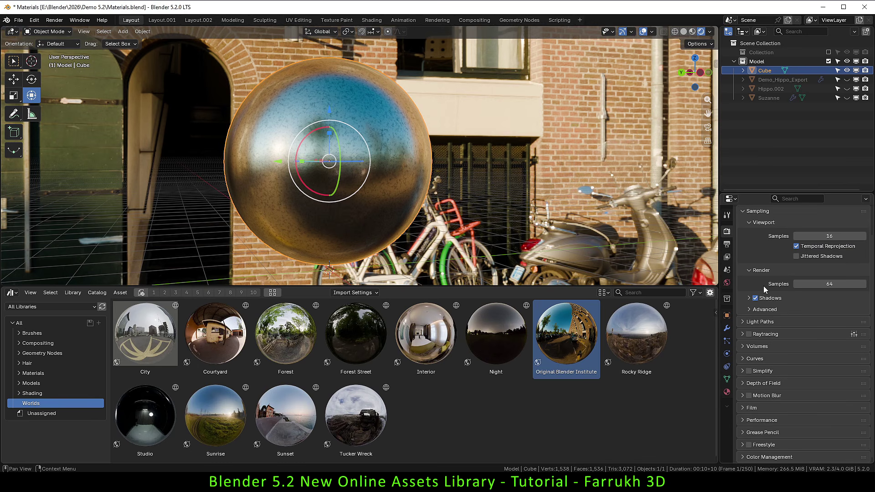
left_click(750, 408)
scroll(752, 411, "down", 2)
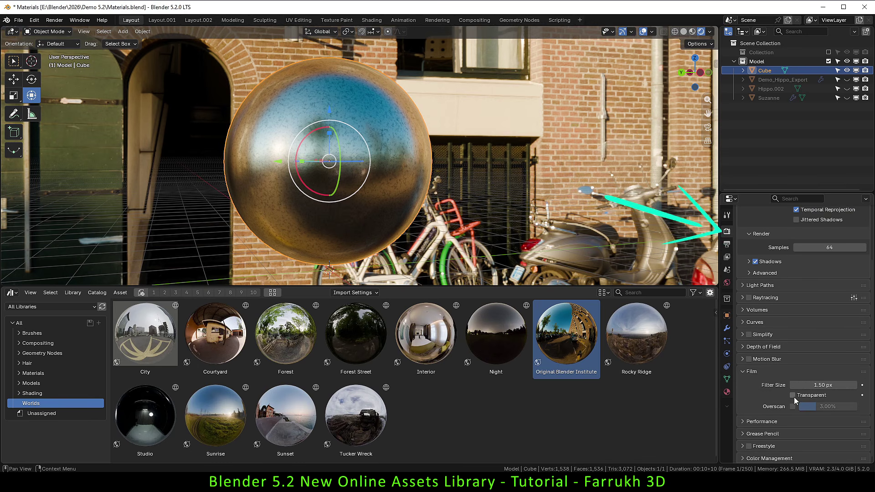
left_click(793, 396)
middle_click_drag(480, 223, 308, 204)
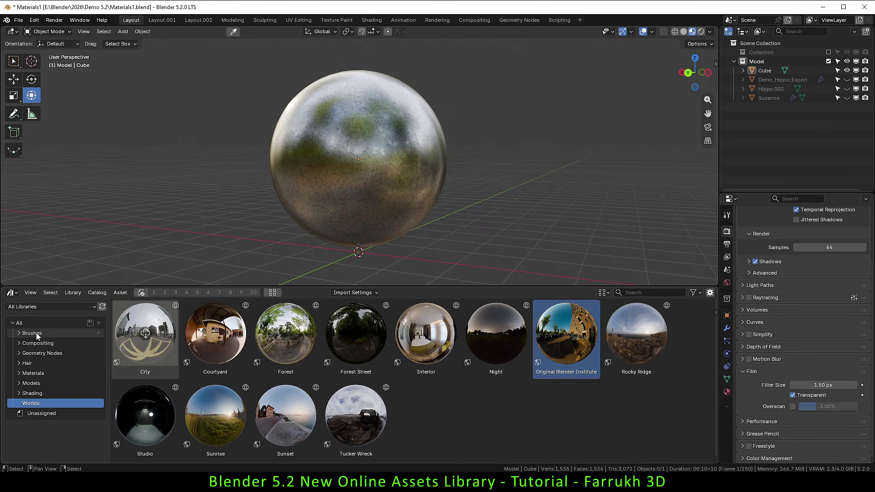
- Open the Brushes catalog in the asset library and look through its brush assets
left_click(32, 333)
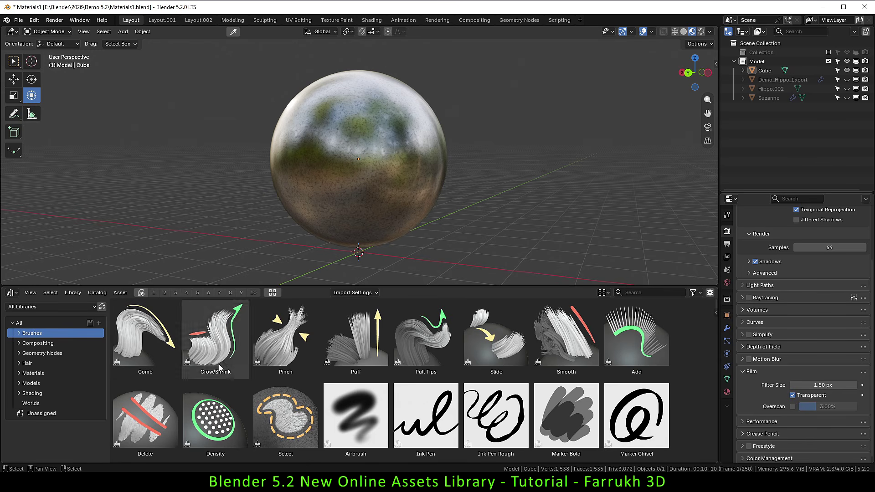
scroll(652, 370, "down", 4)
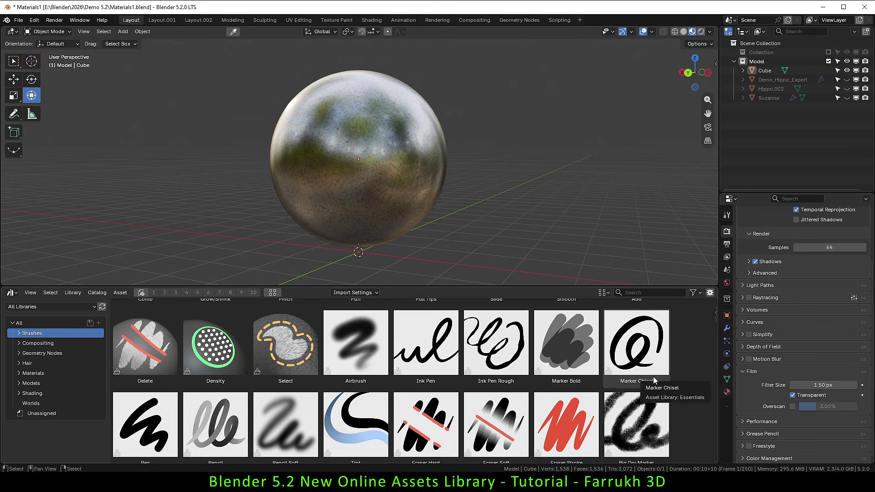
scroll(652, 376, "down", 7)
scroll(185, 354, "down", 2)
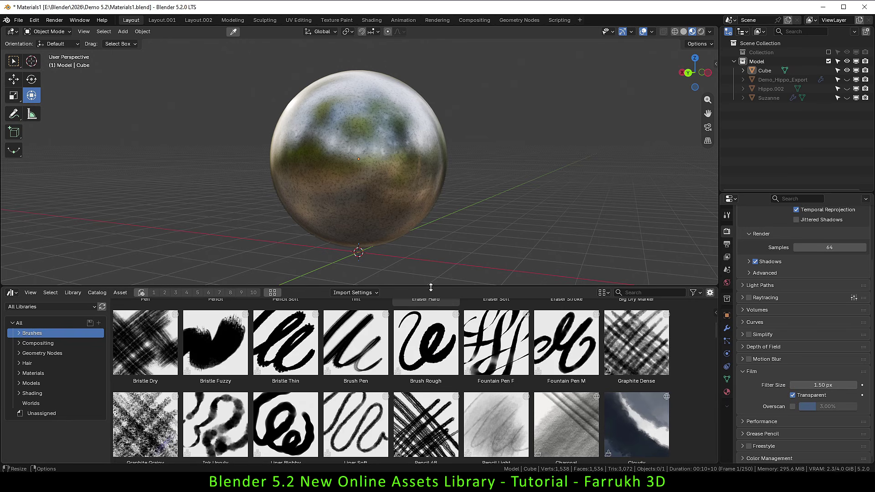
- Shrink the asset browser to enlarge the 3D viewport, and add a blank Grease Pencil object
left_click_drag(431, 287, 431, 452)
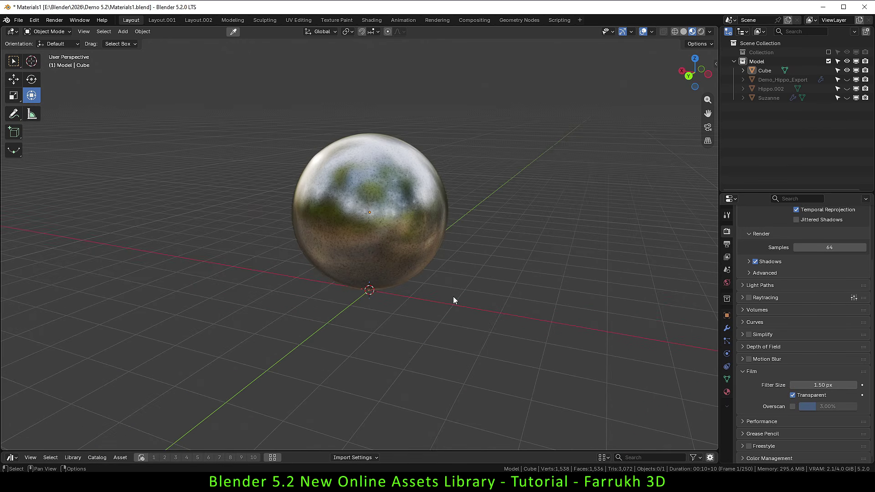
key("shift+a")
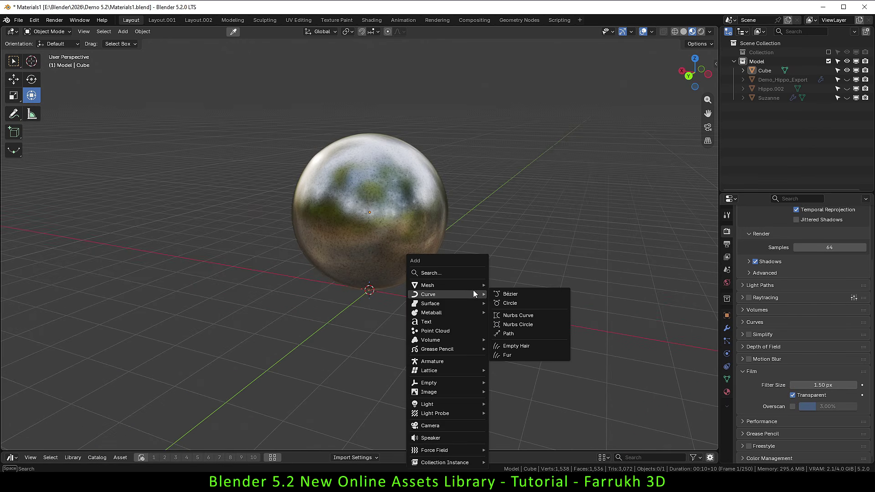
mouse_move(471, 286)
mouse_move(451, 353)
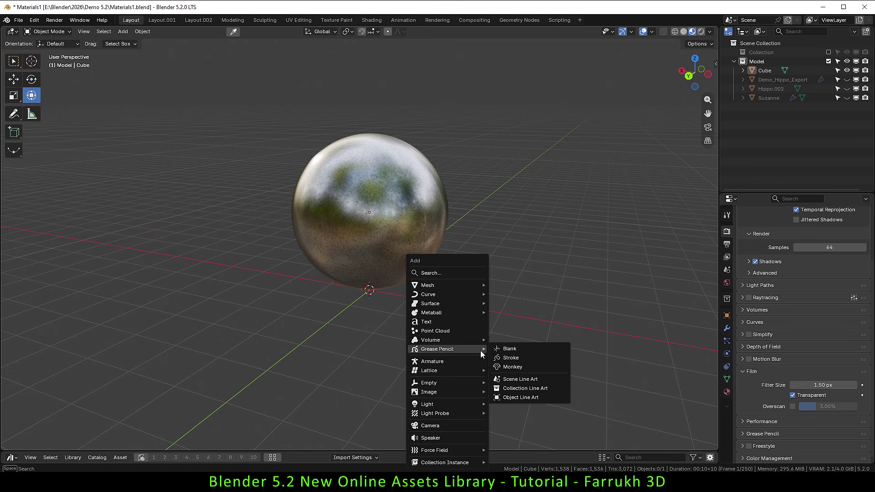
left_click(505, 350)
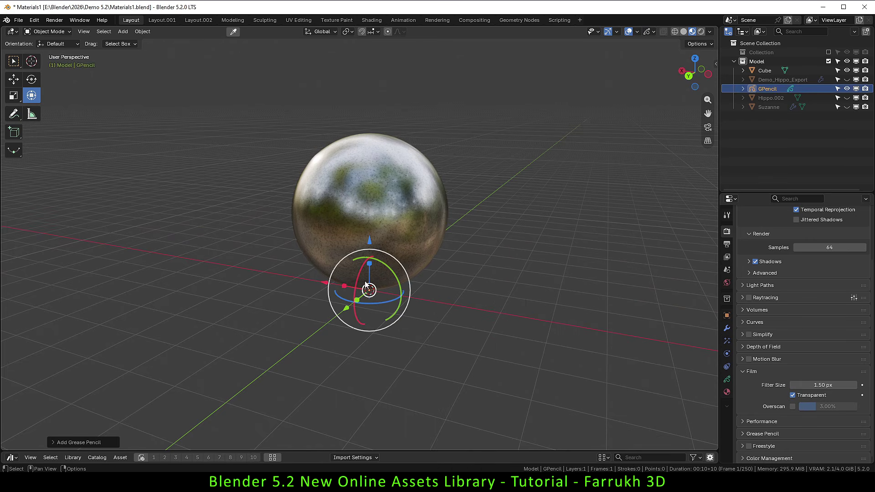
- Switch the Grease Pencil object to Draw Mode and enlarge the brush asset shelf to show more brushes
key("ctrl+Tab")
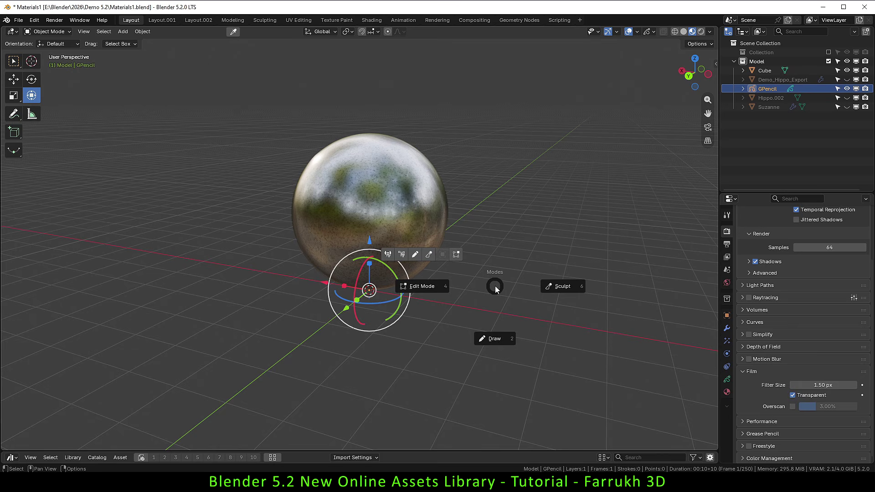
left_click(495, 339)
left_click_drag(446, 424, 449, 392)
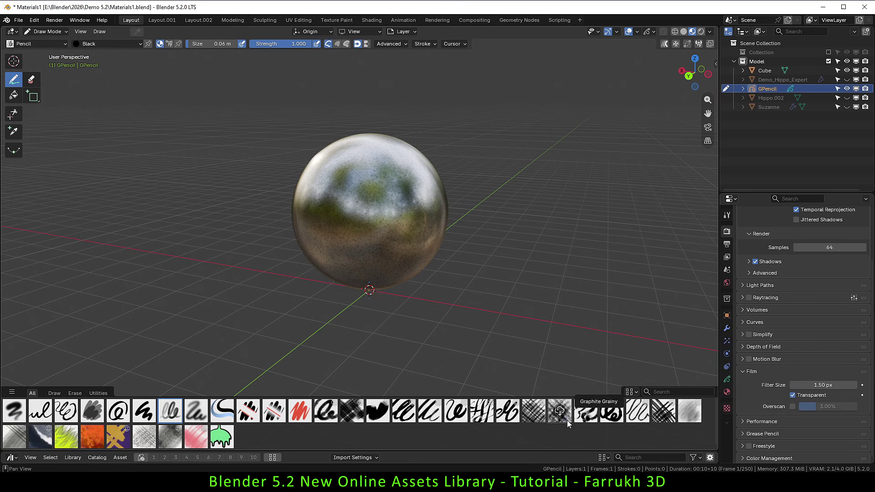
- Draw two black strokes around the sphere with the Ink Unruly brush at a size of about 0.88 m
left_click(588, 413)
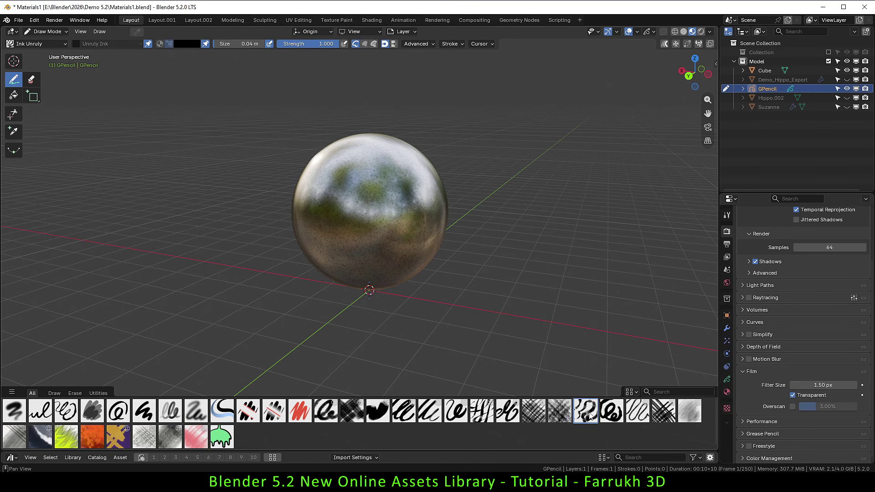
key("f")
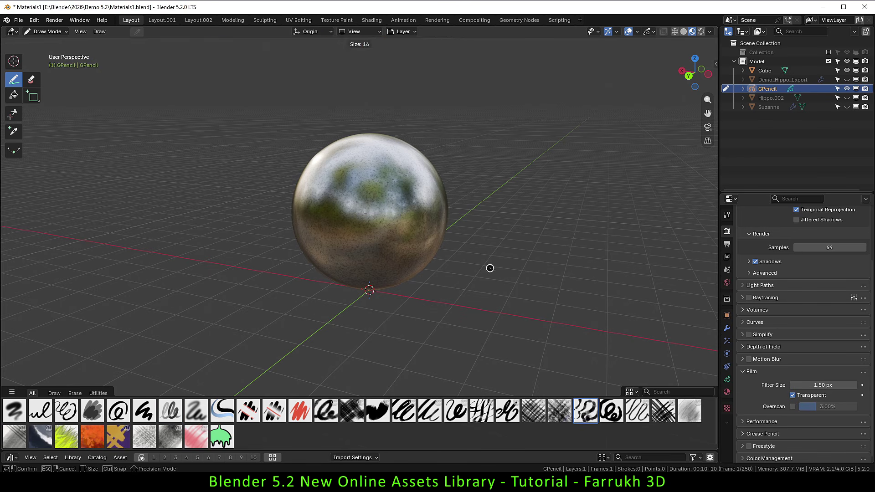
left_click(490, 268)
mouse_move(498, 226)
left_mouse_down()
mouse_move(456, 313)
mouse_move(353, 325)
mouse_move(259, 268)
mouse_move(239, 153)
mouse_move(308, 96)
left_mouse_up()
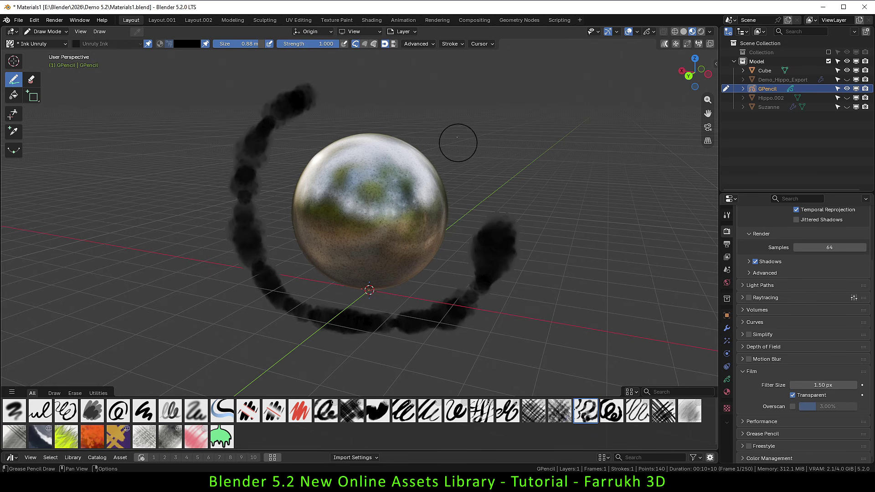
mouse_move(454, 127)
left_mouse_down()
mouse_move(511, 153)
mouse_move(565, 207)
mouse_move(559, 258)
left_mouse_up()
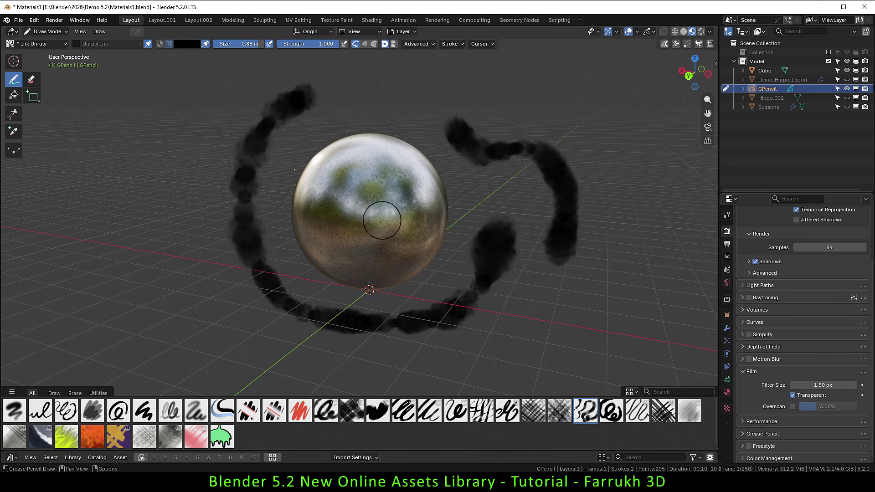
- Set the brush color to salmon from the palette and draw a curved stroke to the left of the black ones
left_click(184, 44)
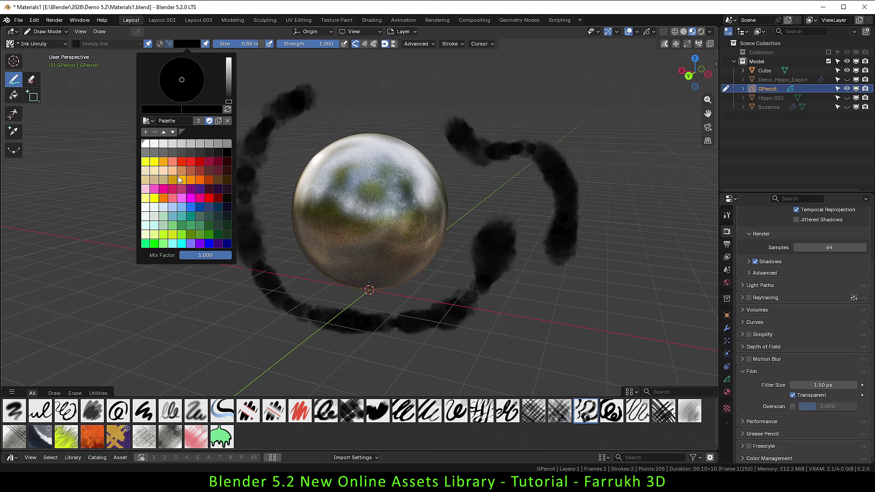
left_click(174, 161)
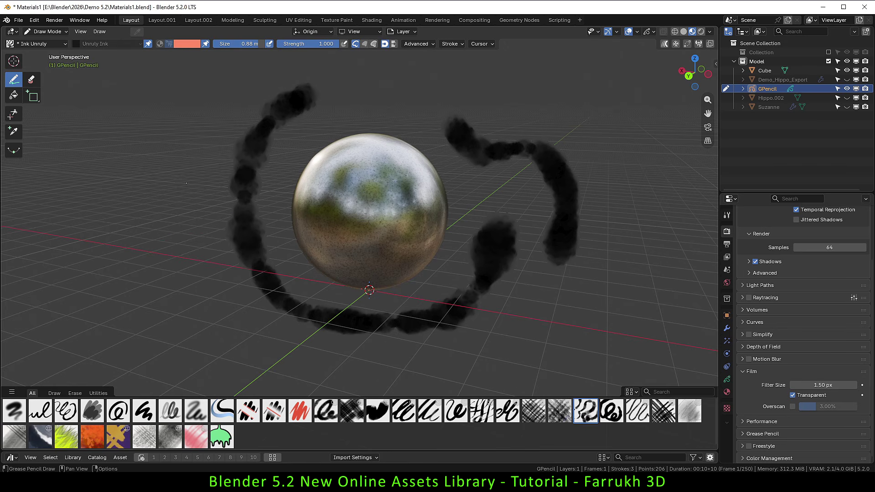
mouse_move(187, 183)
left_mouse_down()
mouse_move(198, 294)
mouse_move(252, 331)
left_mouse_up()
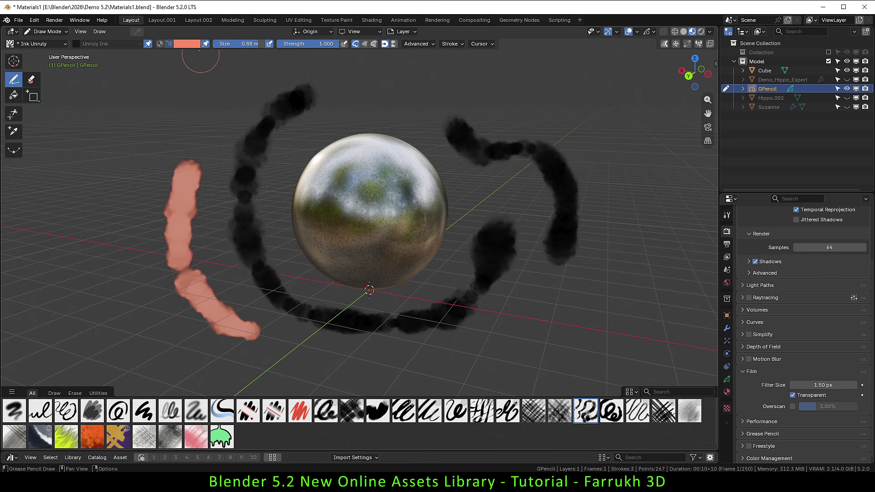
- Set the brush color to light green and draw a long wavy stroke above and to the right of the sphere
left_click(188, 43)
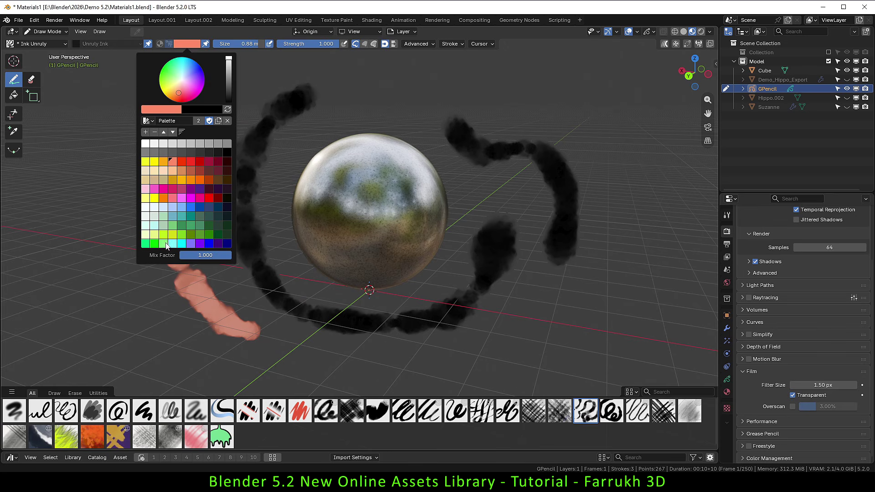
mouse_move(346, 114)
left_mouse_down()
mouse_move(421, 93)
mouse_move(519, 98)
mouse_move(597, 125)
mouse_move(608, 272)
left_mouse_up()
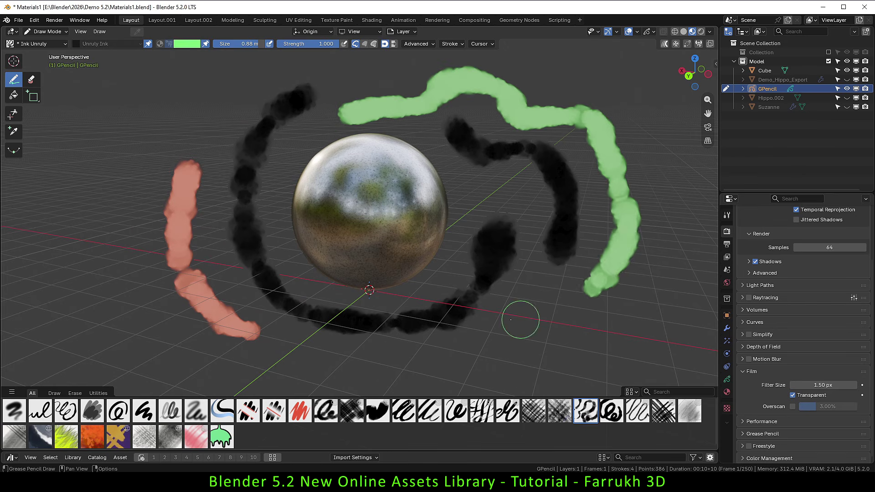
mouse_move(453, 298)
middle_mouse_down()
mouse_move(469, 287)
mouse_move(434, 285)
middle_mouse_up()
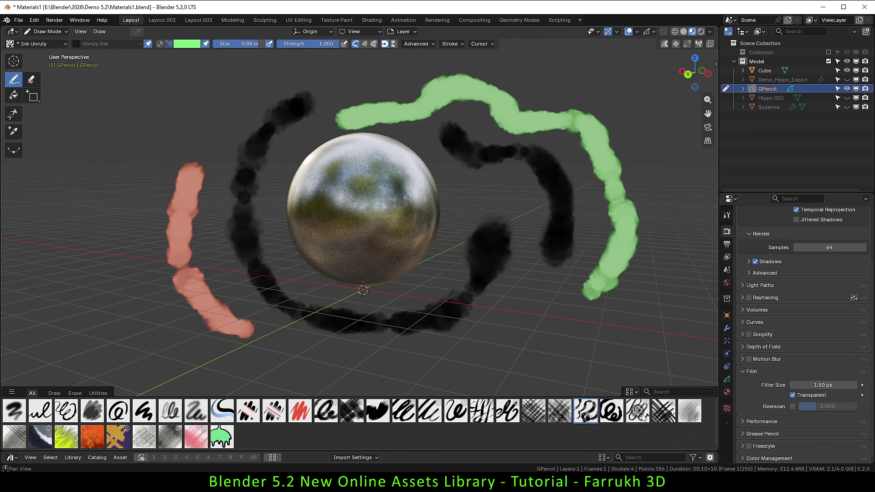
- Draw two black outer strokes with the Liner Blobby brush at 0.43 m, one below the sphere and one at the far left
left_click(612, 411)
key("f")
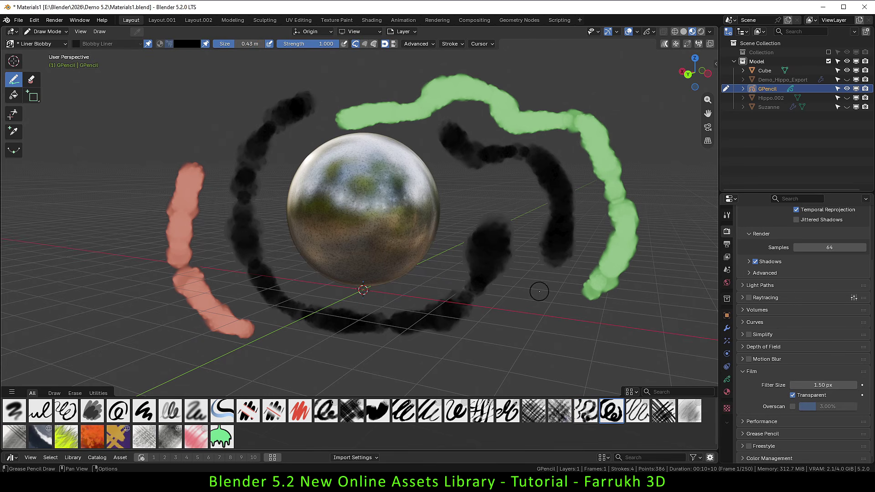
left_click_drag(537, 291, 383, 363)
mouse_move(236, 93)
left_mouse_down()
mouse_move(115, 158)
mouse_move(148, 319)
left_mouse_up()
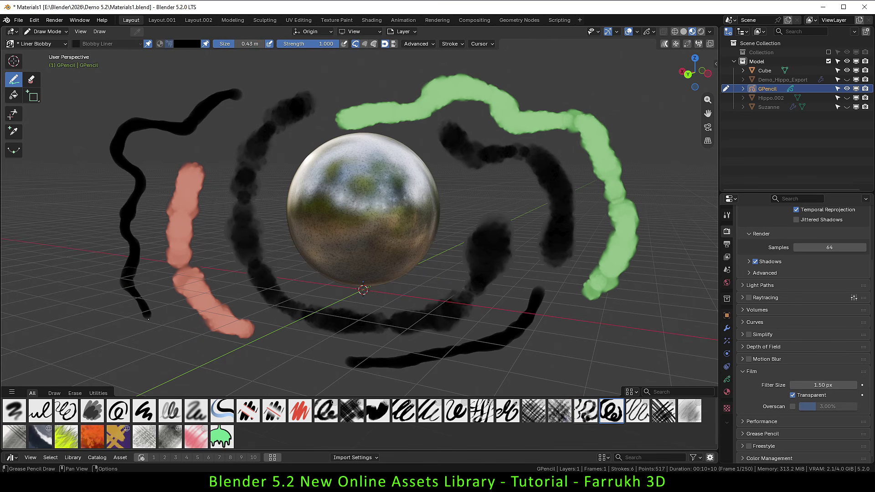
- Set the Liner Blobby brush color to yellow and draw two short strokes beside the sphere
left_click(193, 44)
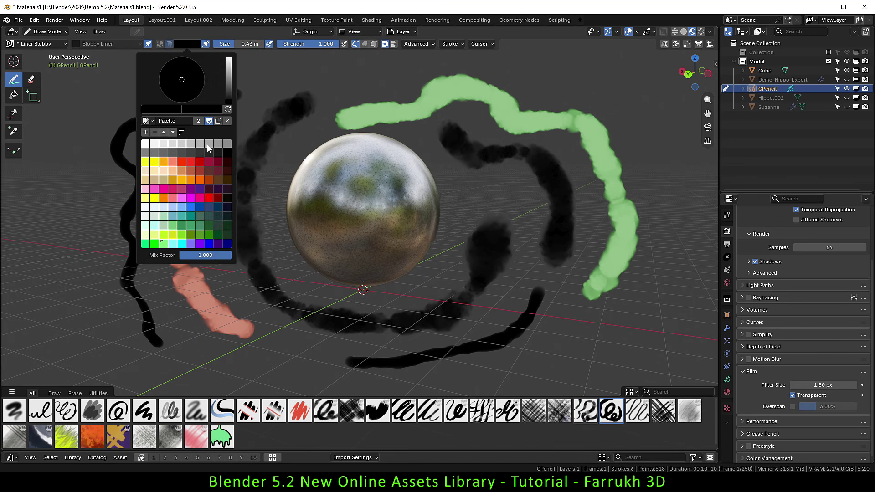
left_click(145, 161)
left_click_drag(459, 189, 460, 189)
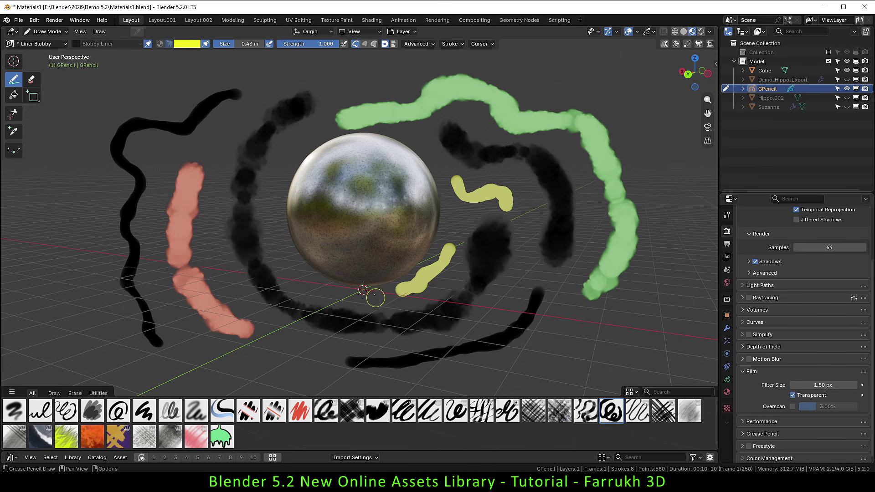
scroll(357, 230, "up", 3)
scroll(347, 173, "down", 3)
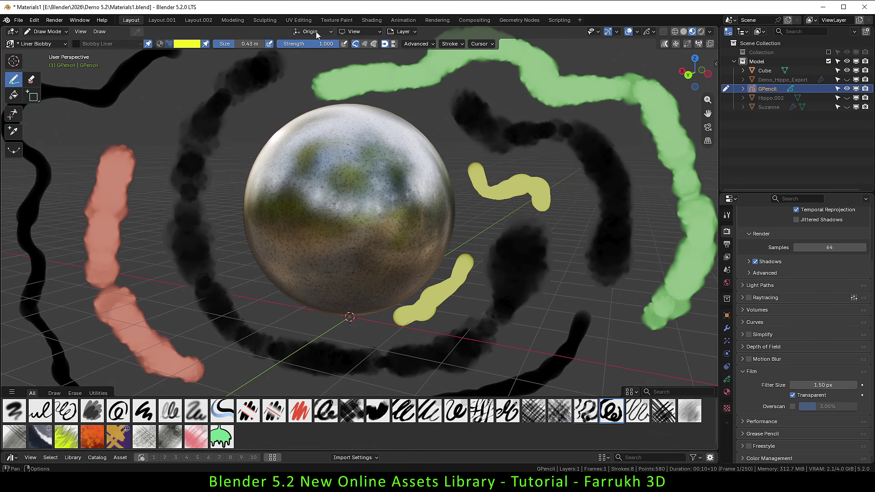
- Set the stroke placement to Surface and draw a yellow stroke directly on the sphere
left_click(316, 32)
left_click(300, 79)
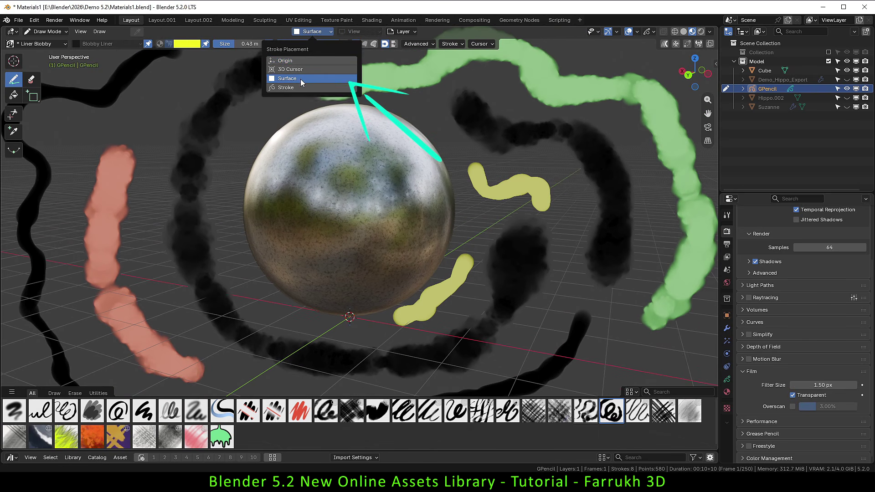
mouse_move(300, 113)
left_mouse_down()
mouse_move(400, 160)
mouse_move(412, 203)
mouse_move(338, 212)
left_mouse_up()
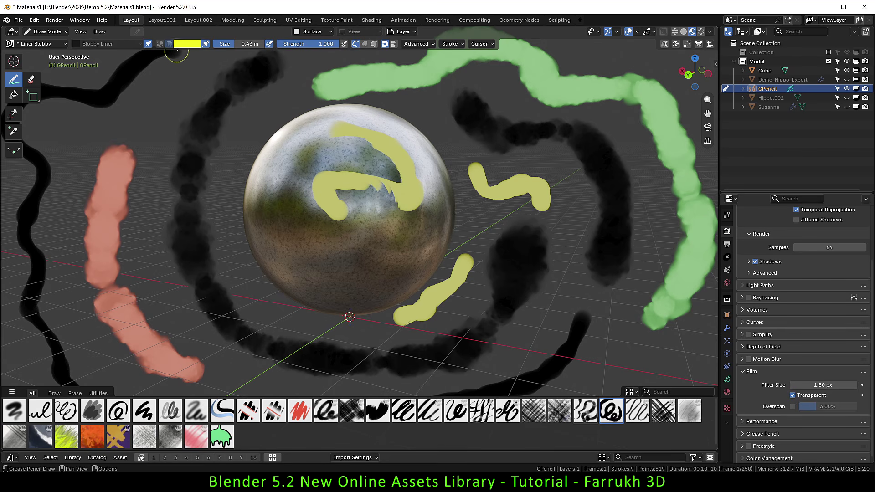
- Change the brush color to magenta-pink and draw zigzag strokes over the sphere's surface
left_click(187, 44)
left_click(197, 200)
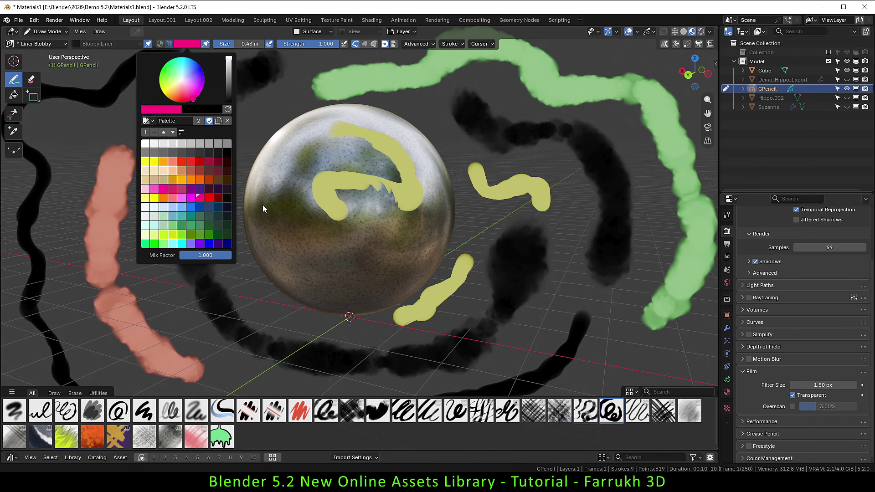
mouse_move(321, 142)
left_mouse_down()
mouse_move(405, 190)
mouse_move(299, 187)
mouse_move(353, 295)
left_mouse_up()
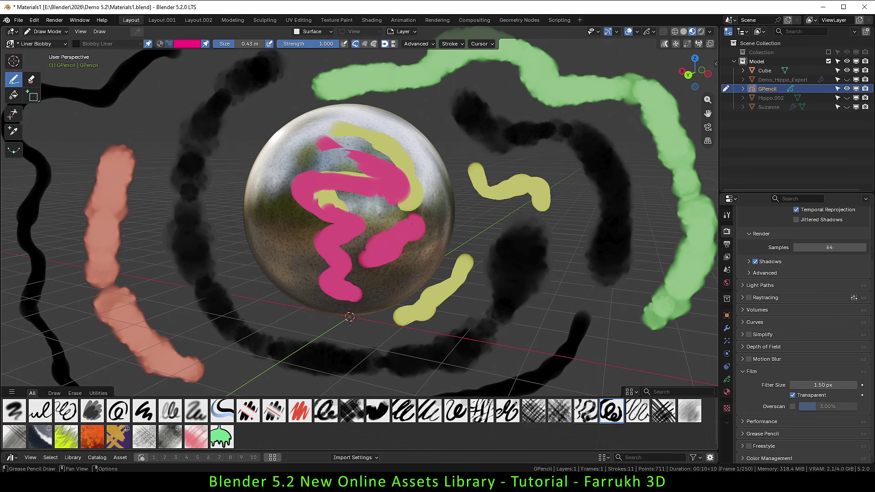
scroll(401, 214, "down", 2)
mouse_move(378, 203)
middle_mouse_down()
mouse_move(403, 200)
mouse_move(360, 199)
mouse_move(393, 197)
mouse_move(372, 195)
middle_mouse_up()
scroll(388, 196, "down", 2)
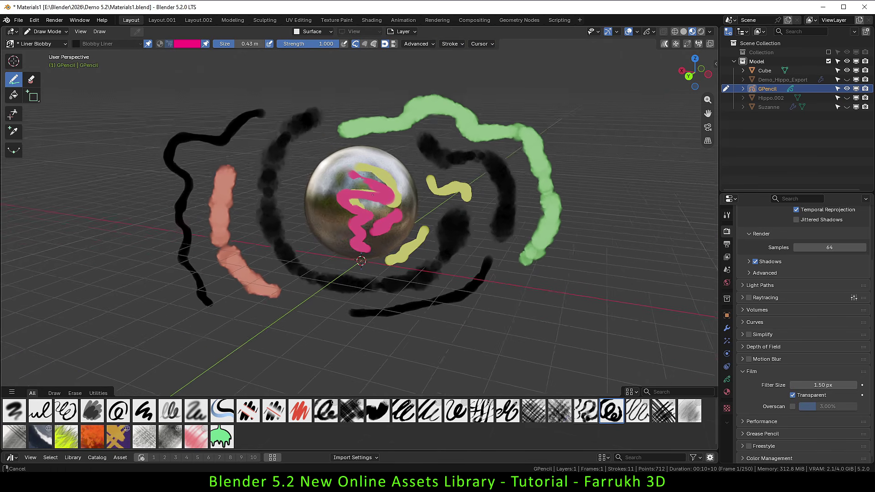
- Choose the Leaves brush and draw a thin curved stroke at the lower right of the sphere
scroll(373, 195, "up", 1)
left_click(92, 436)
left_click_drag(547, 287, 426, 350)
- Enlarge the Leaves brush to 1 m and draw leafy strokes below, left and right of the existing artwork
key("f")
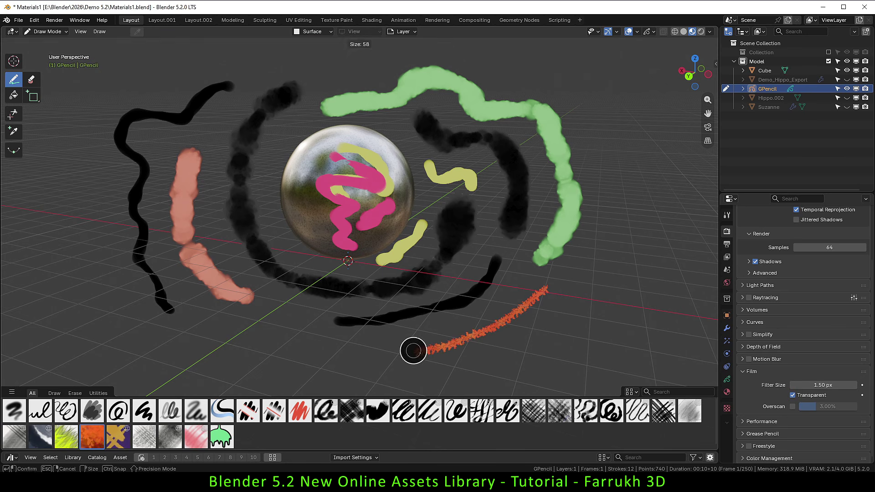
left_click(420, 353)
mouse_move(595, 280)
left_mouse_down()
mouse_move(276, 317)
mouse_move(212, 353)
mouse_move(67, 277)
left_mouse_up()
scroll(83, 351, "up", 2)
mouse_move(82, 351)
middle_mouse_down("shift")
mouse_move(198, 299)
mouse_move(340, 215)
middle_mouse_up("shift")
scroll(338, 228, "up", 1)
mouse_move(360, 347)
left_mouse_down()
mouse_move(185, 241)
mouse_move(259, 71)
left_mouse_up()
scroll(483, 64, "down", 1)
middle_click_drag(492, 62, 291, 192, "shift")
scroll(451, 85, "down", 2)
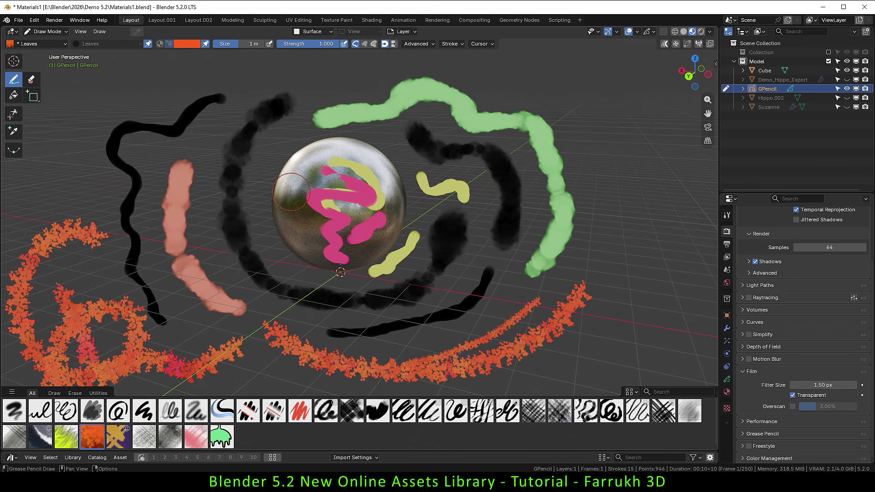
mouse_move(580, 83)
left_mouse_down()
mouse_move(639, 208)
mouse_move(641, 251)
left_mouse_up()
- Enlarge the Leaves brush to about 2.3 m and draw a thick leafy stroke at the lower right of the artwork
key("f")
left_click(665, 233)
mouse_move(679, 205)
left_mouse_down()
mouse_move(670, 283)
mouse_move(547, 358)
left_mouse_up()
scroll(510, 337, "down", 2)
middle_click_drag(365, 270, 355, 277)
scroll(355, 277, "up", 1)
middle_click_drag(519, 310, 519, 315, "shift")
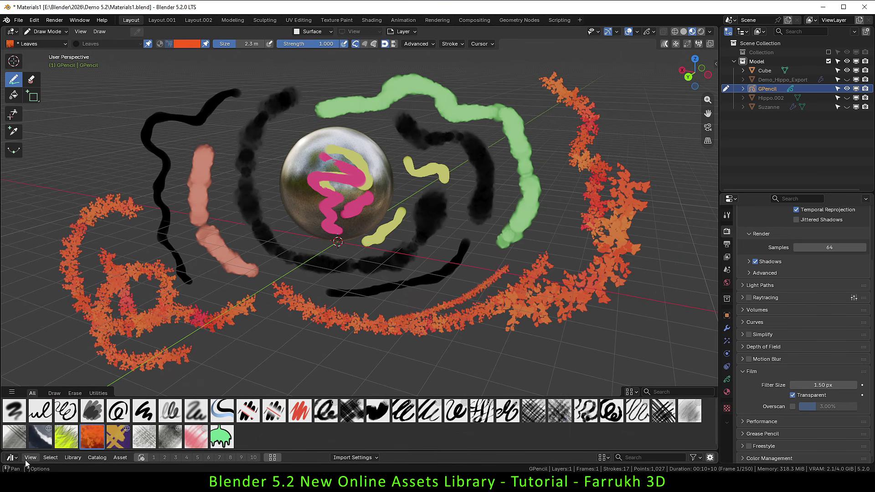
- Enlarge the asset browser and return the Grease Pencil object to Object Mode
mouse_move(347, 451)
left_mouse_down()
mouse_move(338, 324)
mouse_move(339, 333)
left_mouse_up()
key("Tab")
left_click(415, 145)
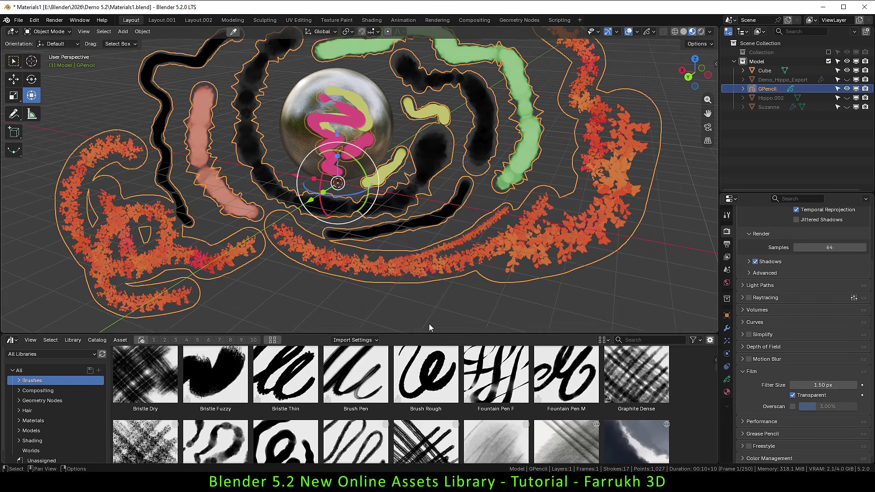
- Give the asset browser more height and open the Models catalog
left_click_drag(427, 333, 416, 289)
scroll(361, 373, "down", 2)
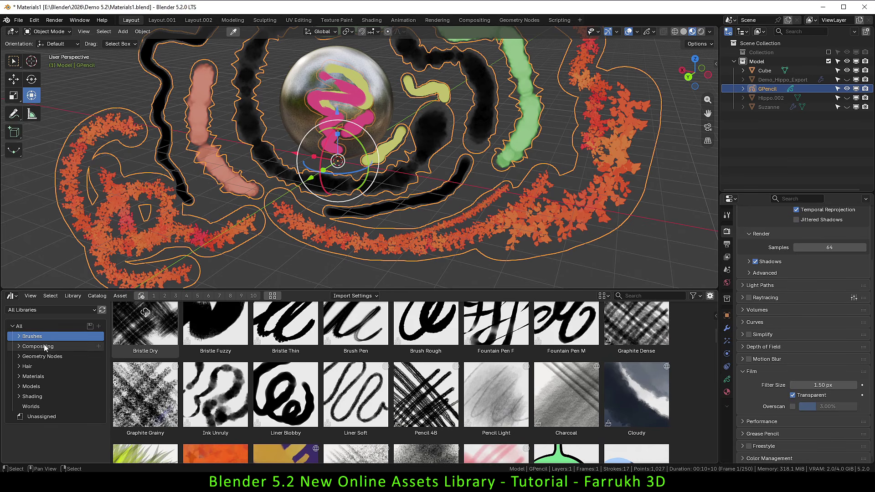
left_click(31, 386)
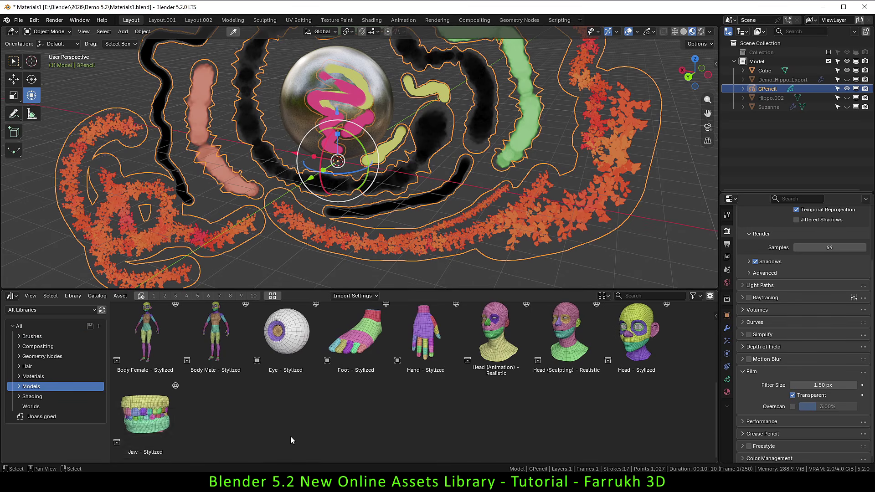
- Add the Head - Generic Topology model from the Models catalog to the scene near the origin and frame it
scroll(291, 436, "down", 1)
scroll(291, 436, "up", 3)
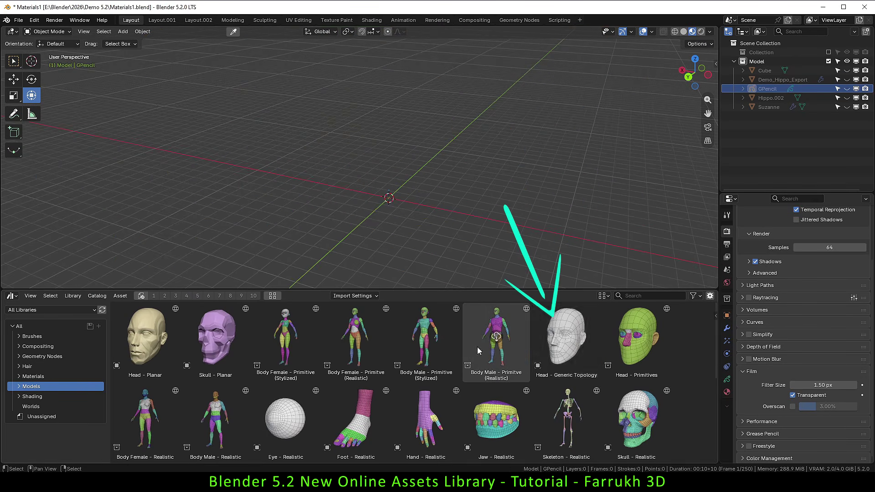
left_click(557, 350)
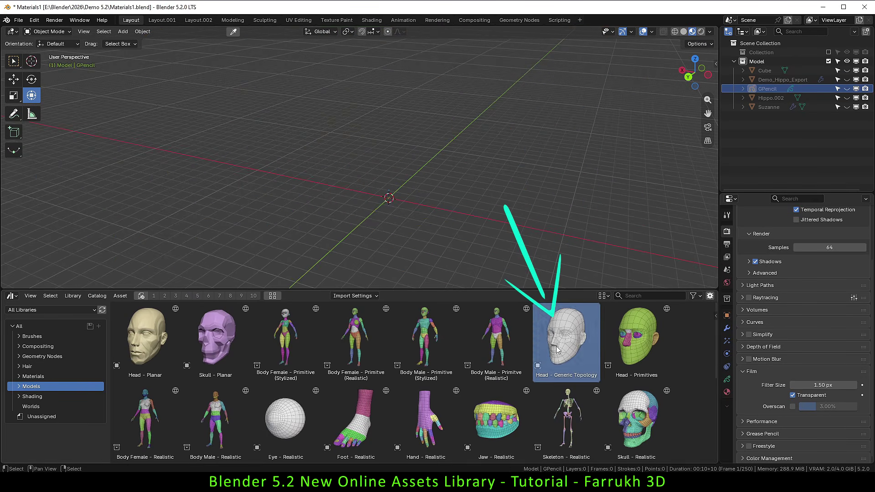
left_click_drag(556, 350, 403, 196)
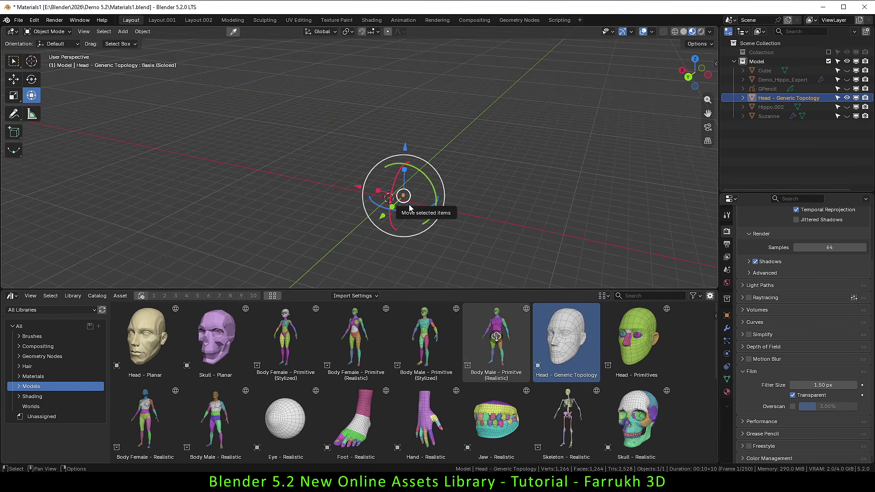
key("KP_Decimal")
scroll(403, 197, "down", 3)
middle_click_drag(400, 210, 369, 237)
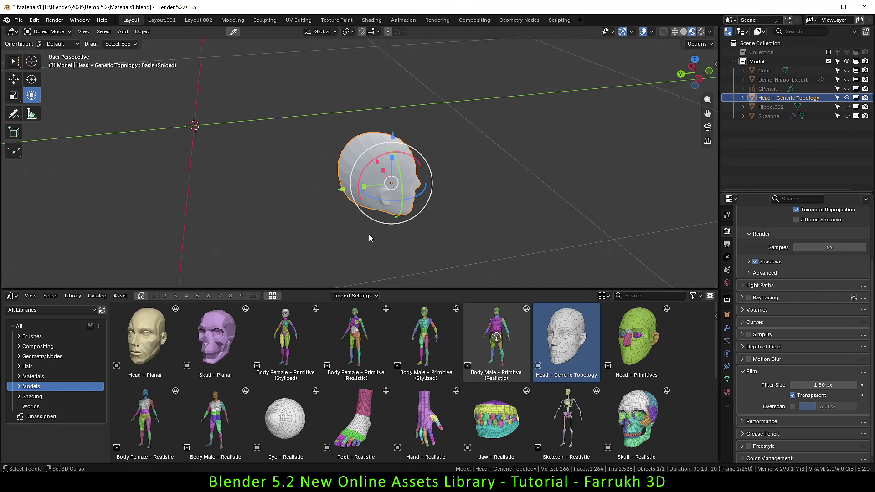
- Snap the imported head to the 3D cursor at the origin and scale it up
key("shift+s")
left_click(425, 236)
middle_click_drag(424, 236, 371, 214)
key("s")
left_click(626, 182)
middle_click_drag(626, 181, 623, 201, "ctrl")
middle_click_drag(623, 200, 592, 227, "shift")
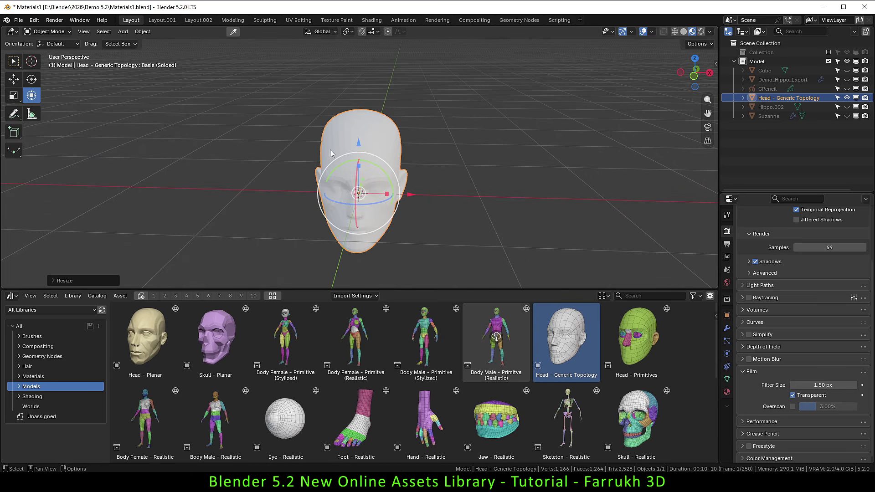
- Raise the head along Z above the floor grid and switch the viewport to Solid shading
left_click_drag(359, 144, 359, 78)
middle_click_drag(412, 169, 403, 210, "shift")
mouse_move(403, 210)
middle_mouse_down()
mouse_move(328, 168)
mouse_move(352, 162)
middle_mouse_up()
key("z")
left_click(447, 201)
- Smooth-shade the head and add a Subdivision modifier with viewport level 1
right_click(401, 174)
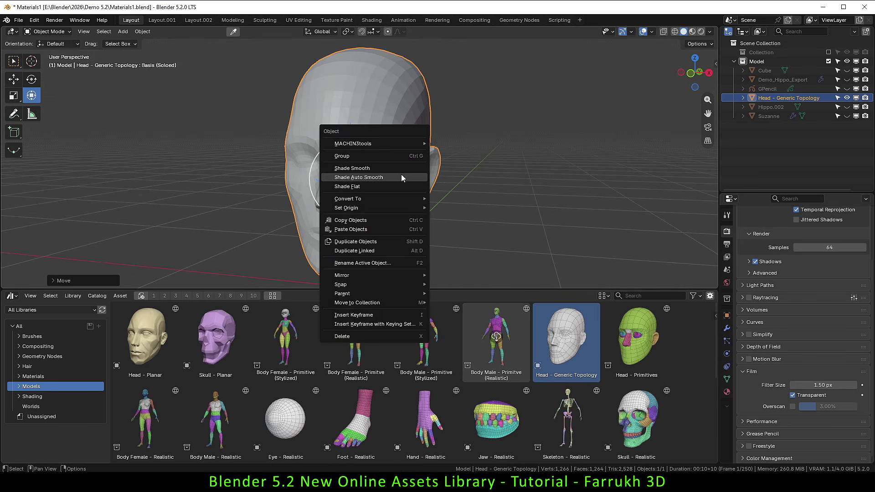
left_click(401, 174)
mouse_move(493, 203)
middle_mouse_down()
mouse_move(512, 202)
mouse_move(499, 190)
middle_mouse_up()
key("ctrl+1")
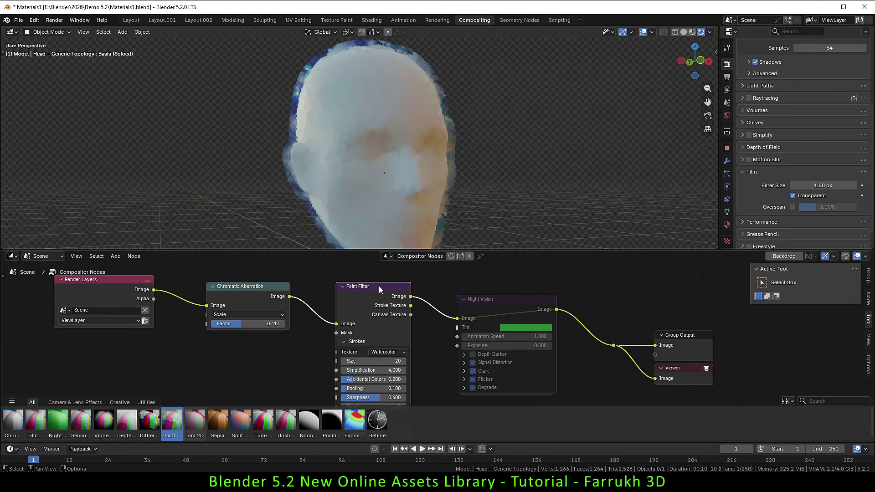
- Set the Paint Filter node's stroke texture to Oil Paint in the head's compositing setup
mouse_move(439, 165)
middle_mouse_down()
mouse_move(412, 171)
mouse_move(453, 174)
mouse_move(445, 173)
middle_mouse_up()
scroll(335, 124, "up", 3)
middle_click_drag(335, 124, 343, 138)
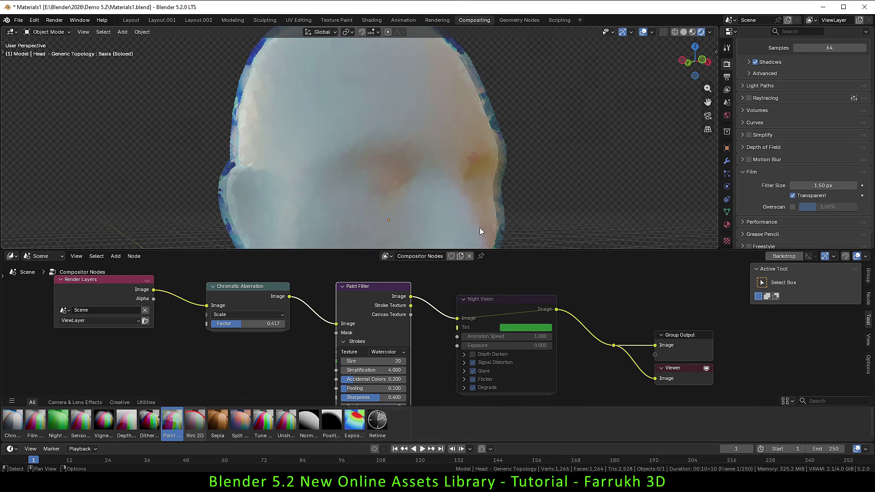
left_click(390, 352)
left_click(418, 368)
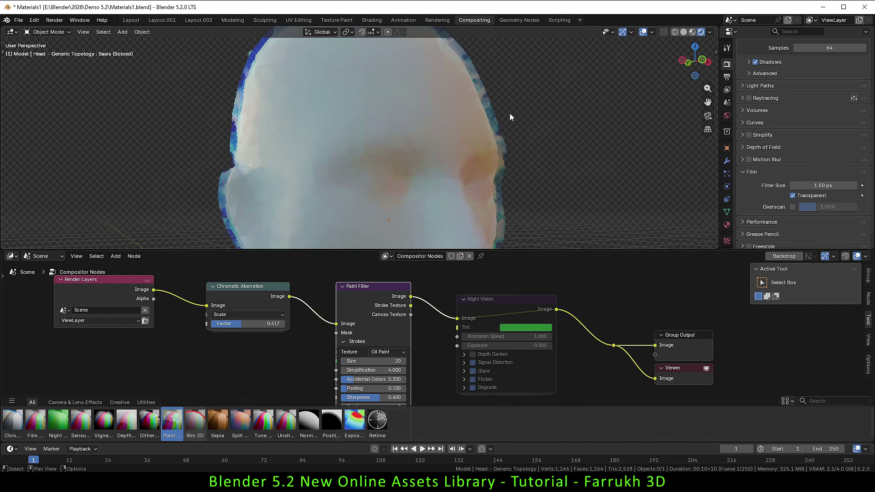
middle_click_drag(509, 113, 461, 112)
mouse_move(460, 179)
middle_mouse_down()
mouse_move(442, 154)
mouse_move(408, 155)
mouse_move(466, 156)
mouse_move(469, 178)
middle_mouse_up()
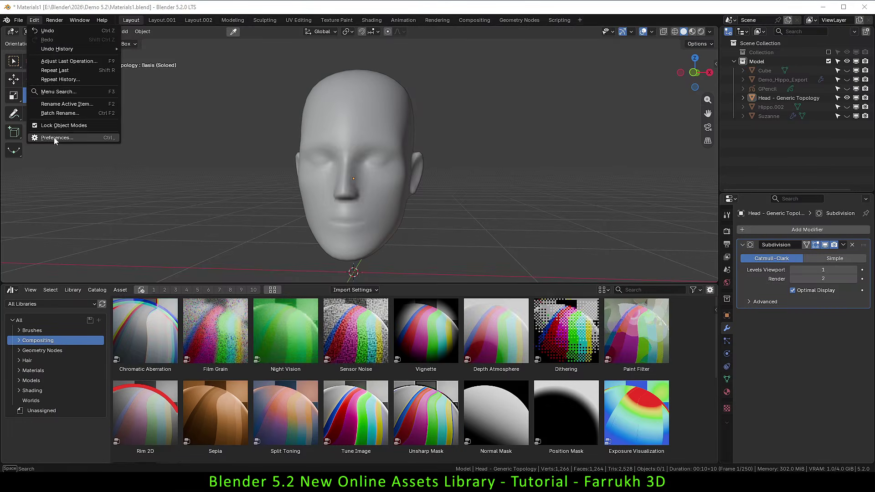
- Look at the Asset Libraries preferences and the URL prompt for adding a remote asset library, without creating one
left_click(54, 138)
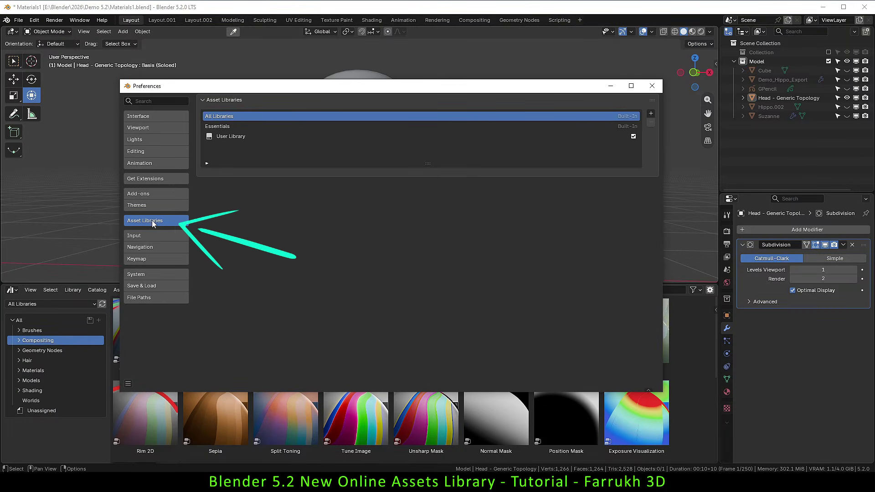
left_click(650, 113)
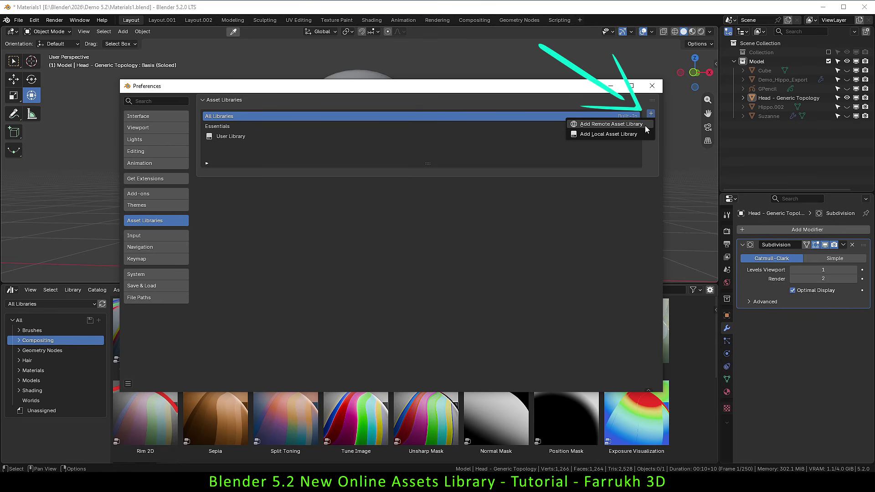
left_click(643, 124)
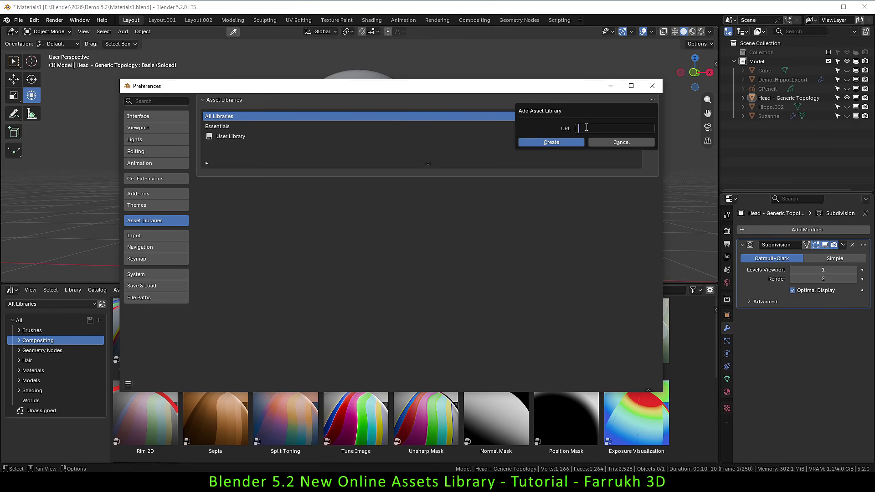
left_click(612, 143)
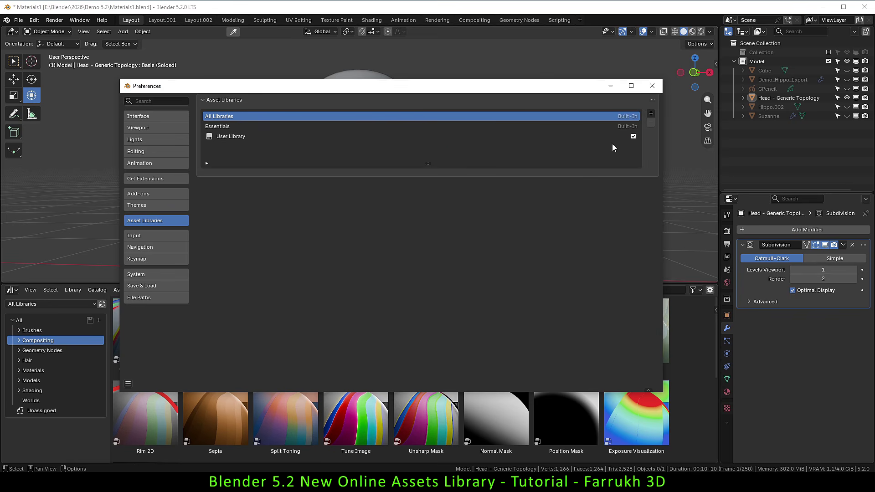
left_click(651, 85)
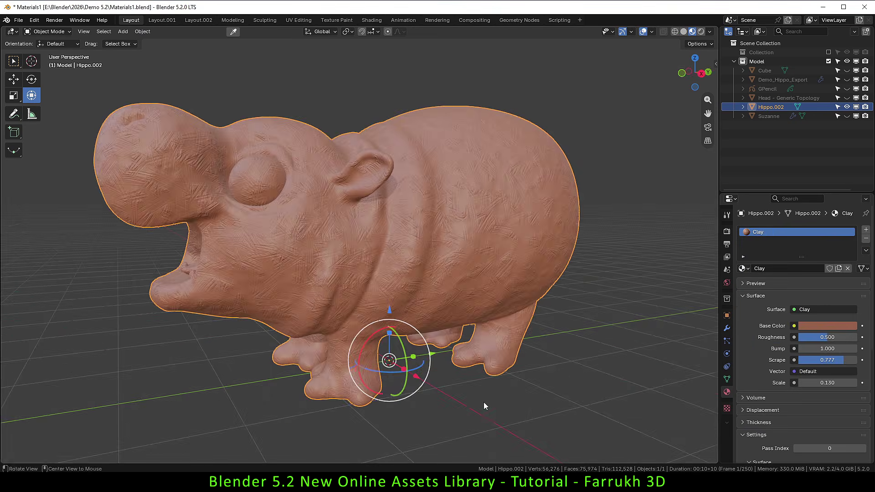
- Examine the scraped Clay material on the hippo model up close
middle_click_drag(484, 406, 504, 389)
scroll(302, 252, "up", 3)
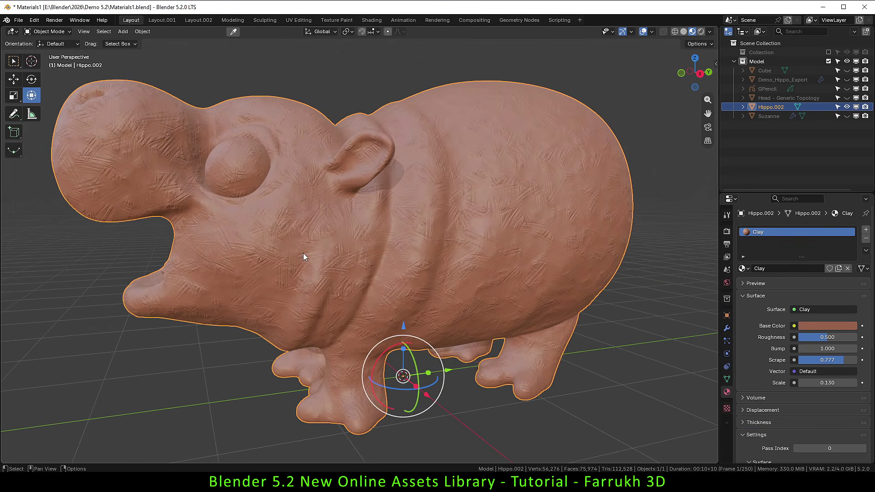
scroll(302, 253, "up", 5)
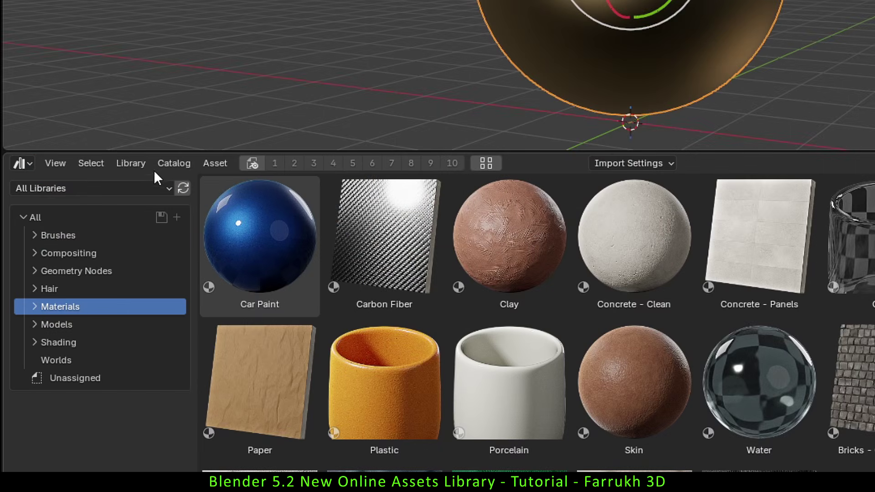
- Refresh the asset browser's remote listing and open the Materials catalog
left_click(144, 164)
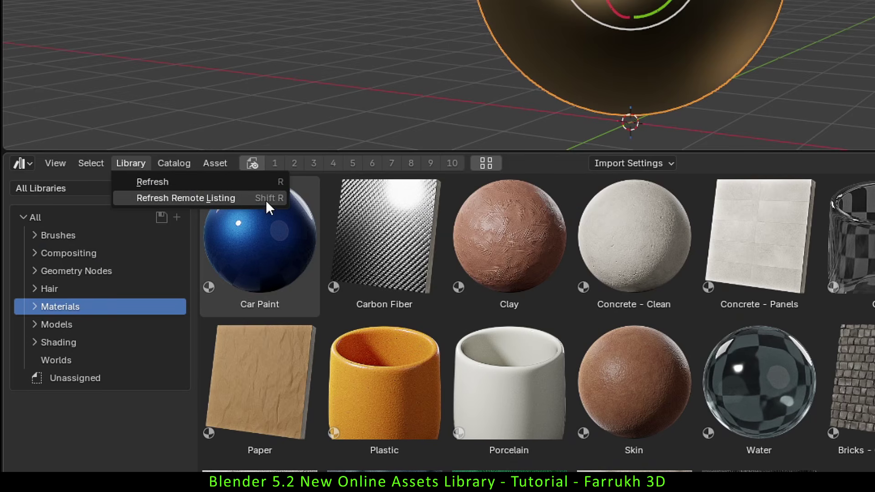
left_click(245, 198)
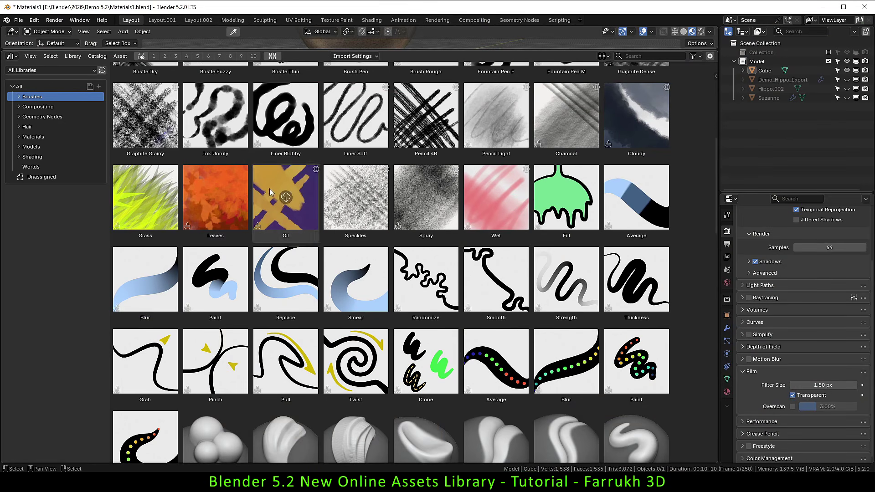
left_click(40, 137)
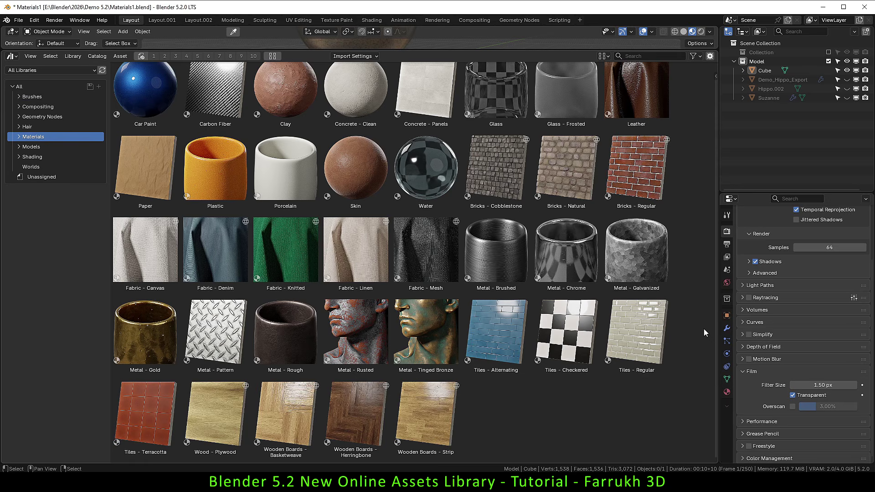
scroll(696, 352, "up", 1)
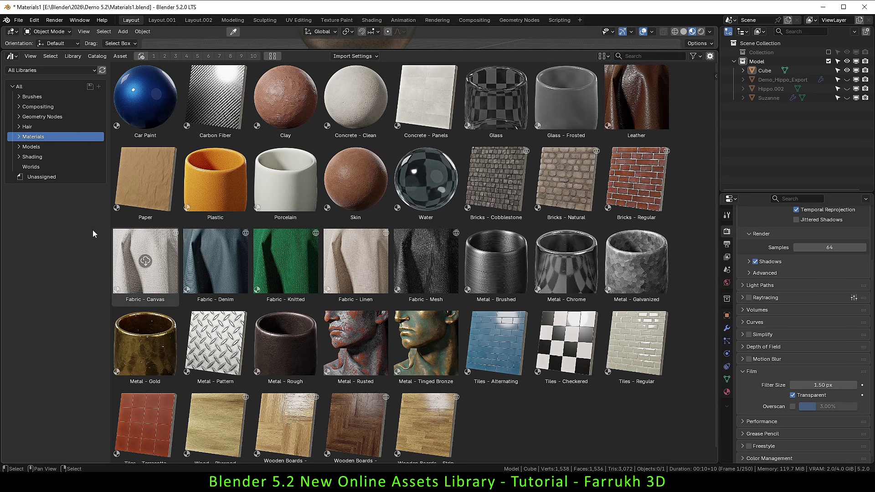